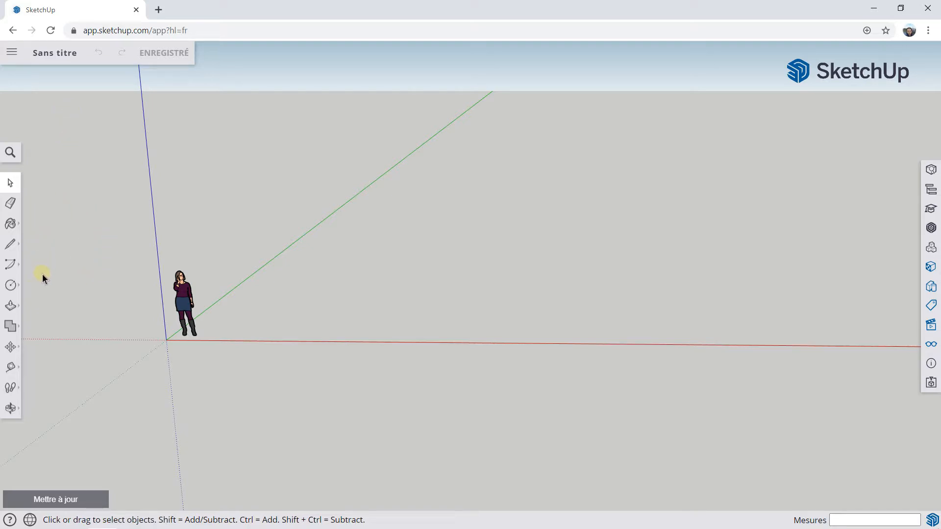
- Draw a rectangle about 5.33 by 7.31 m on the ground beside the origin
left_click(11, 285)
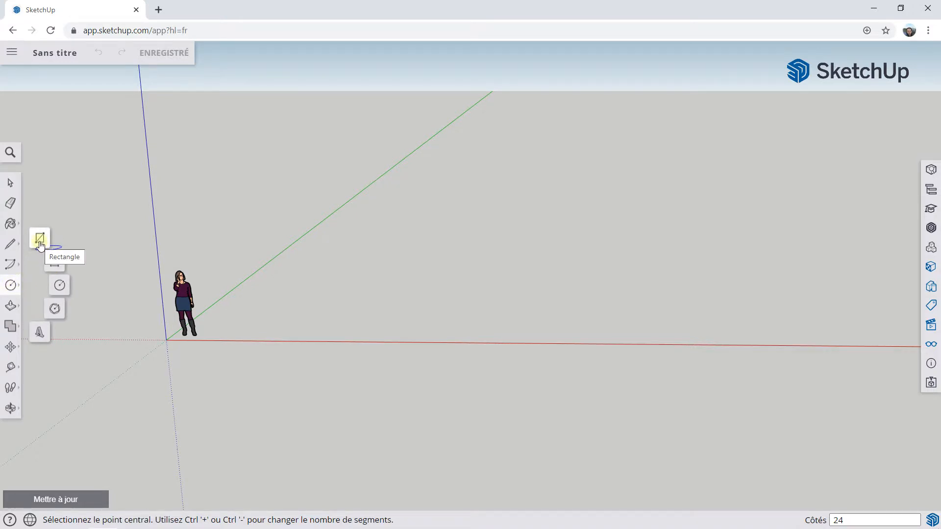
left_click(40, 244)
key("o")
left_click_drag(422, 219, 449, 289)
key("r")
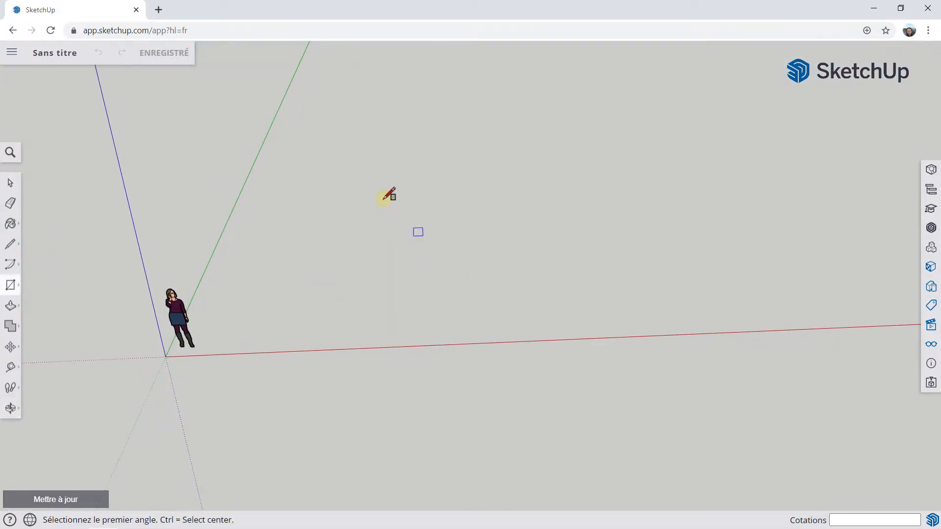
left_click(341, 182)
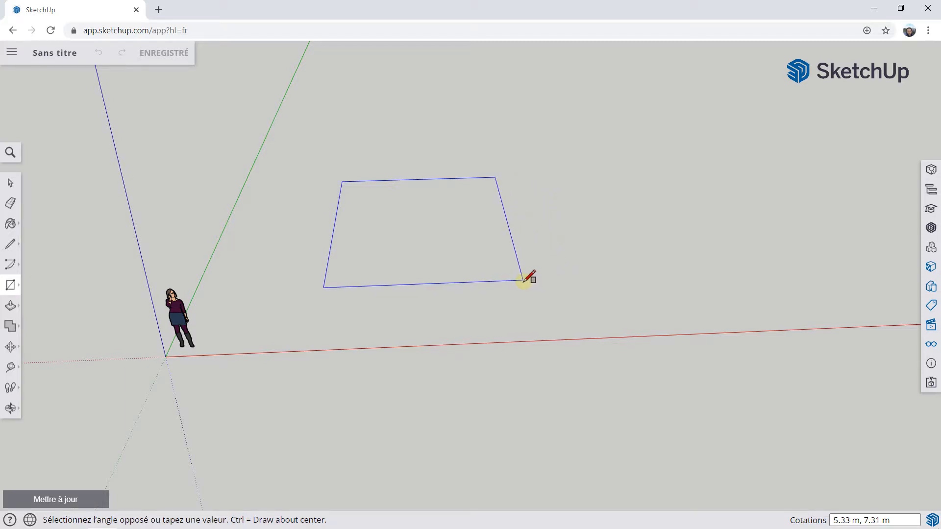
left_click(523, 280)
- Place construction guides 0.30 m inside the ground rectangle's two long edges and its far edge
scroll(365, 201, "up", 3)
middle_click_drag(371, 196, 384, 222)
scroll(384, 222, "down", 3)
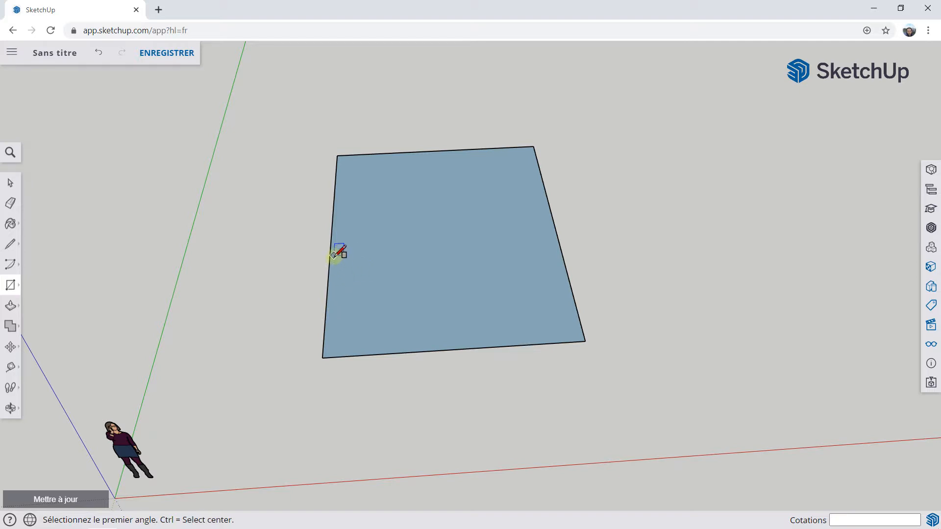
left_click(10, 372)
left_click(331, 242)
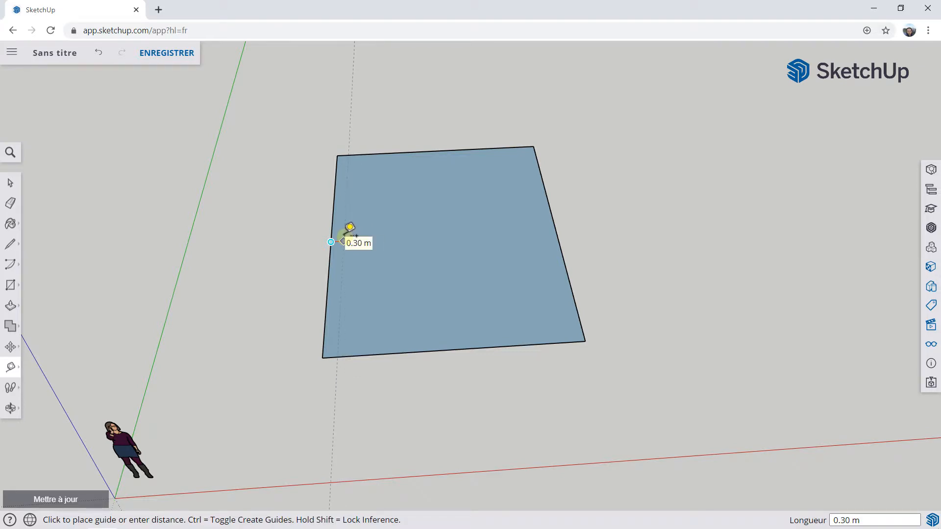
left_click(342, 237)
left_click(545, 195)
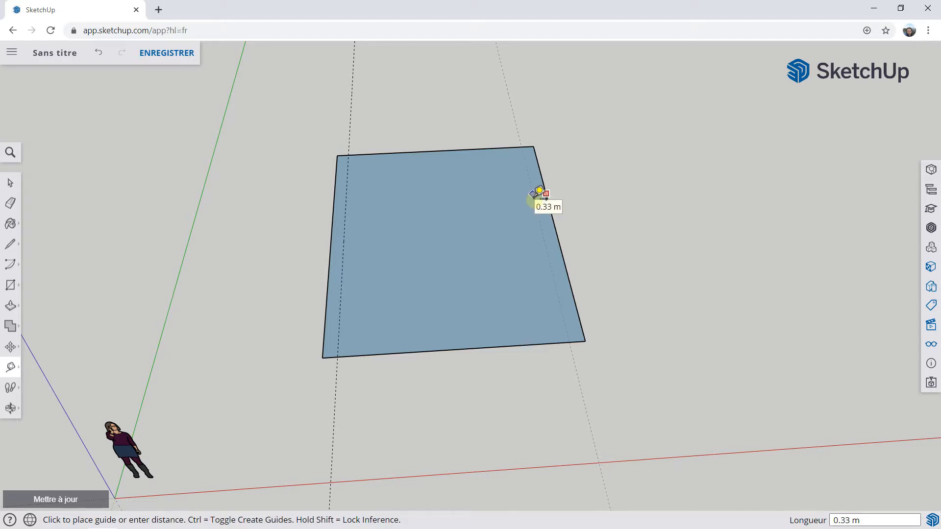
left_click(535, 195)
type("30")
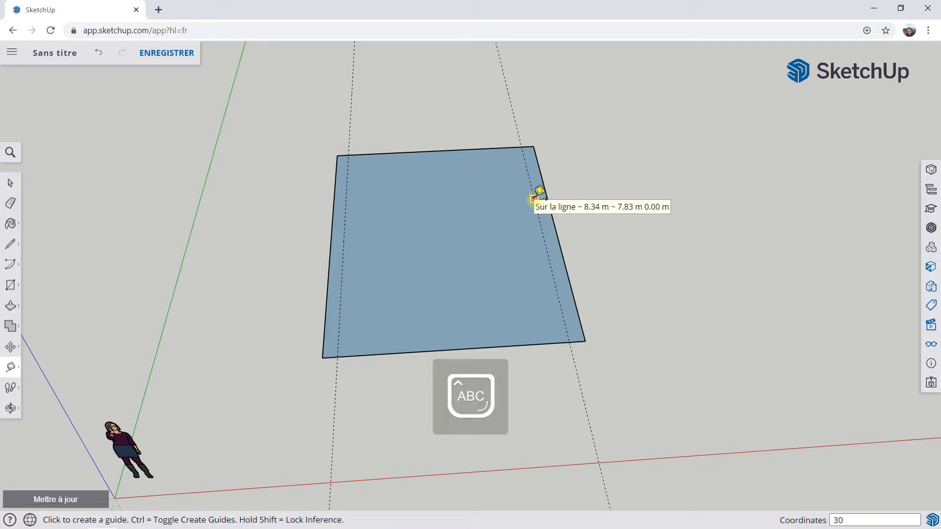
key("Caps_Lock")
left_click(435, 152)
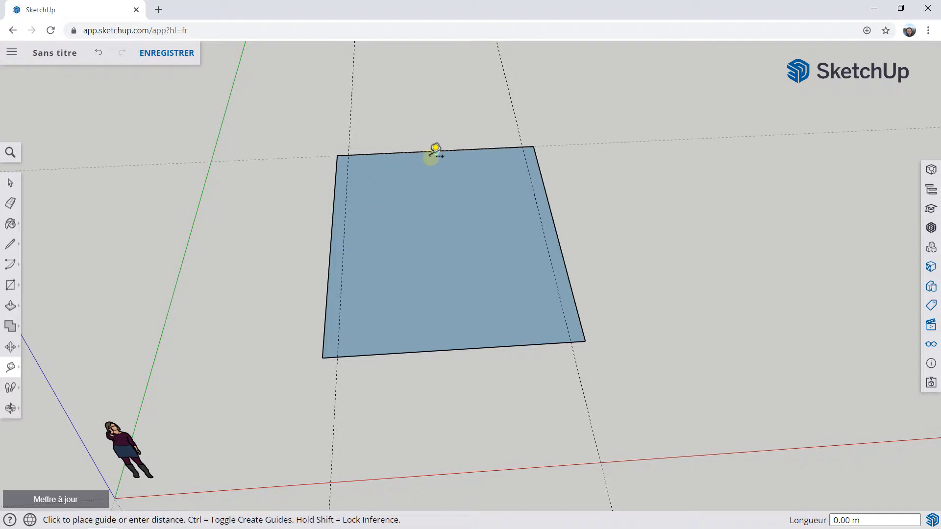
left_click(437, 154)
- Draw three connected lines along the guides through their intersections, starting and ending on the near edge
scroll(447, 187, "up", 1)
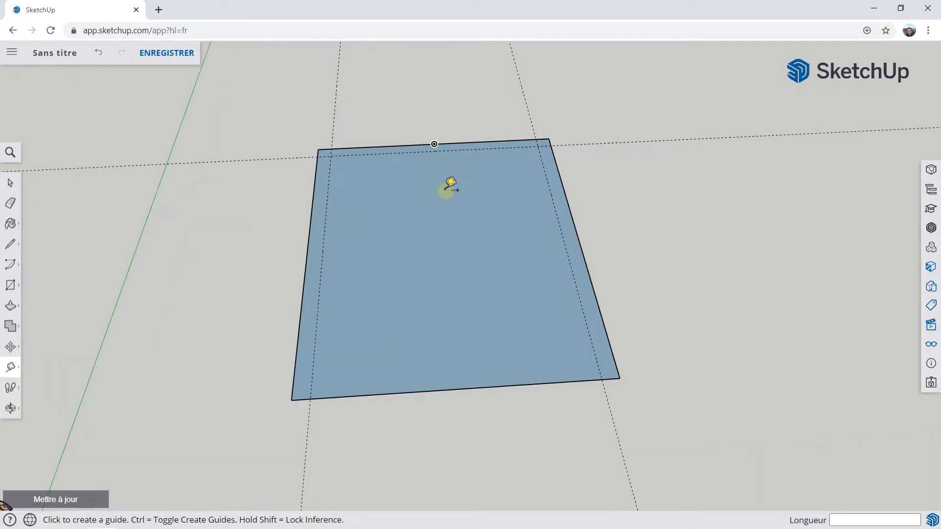
left_click(10, 244)
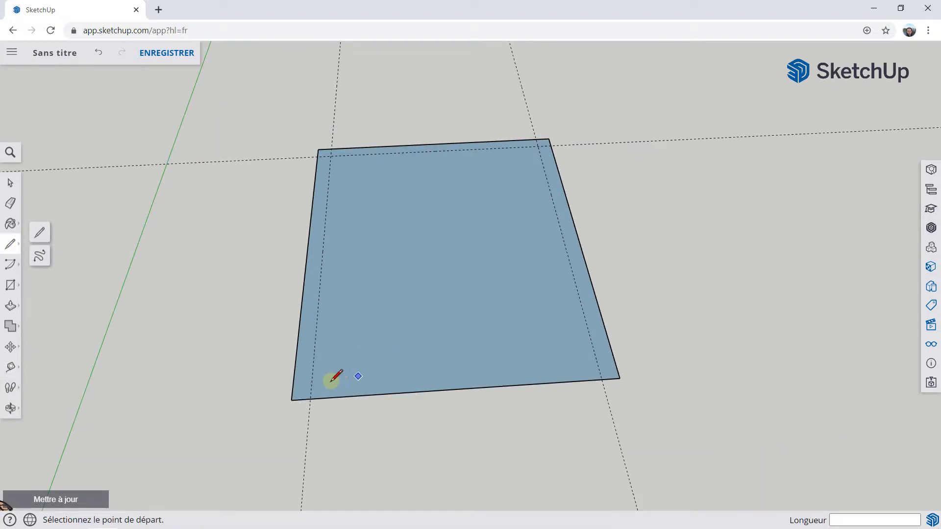
left_click(310, 398)
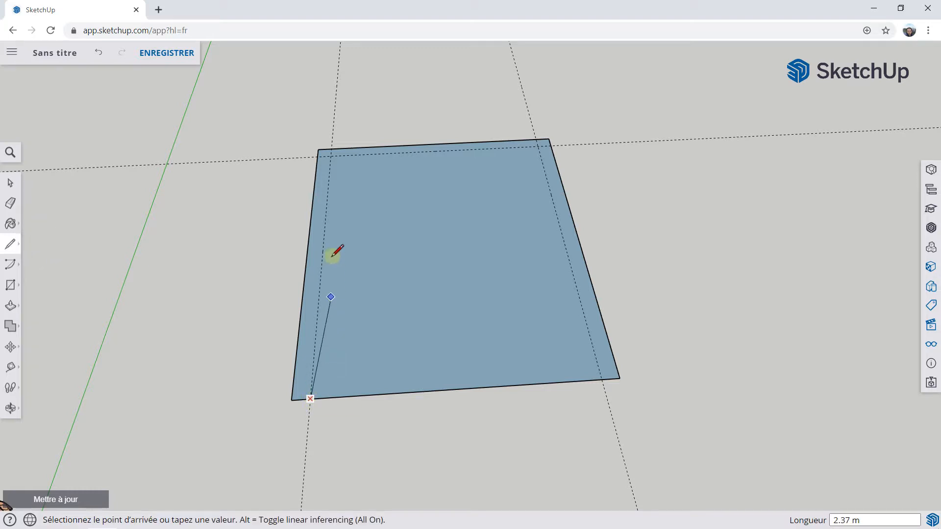
left_click(330, 156)
left_click(537, 146)
left_click(601, 380)
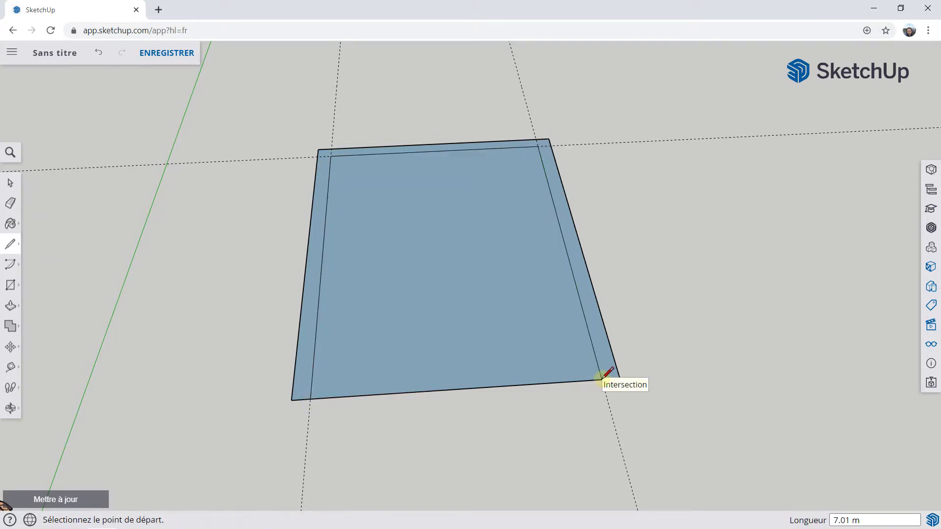
- Draw an inner rectangle about 3.85 by 1.75 m in the far left part of the ground face
left_click(11, 288)
left_click(359, 182)
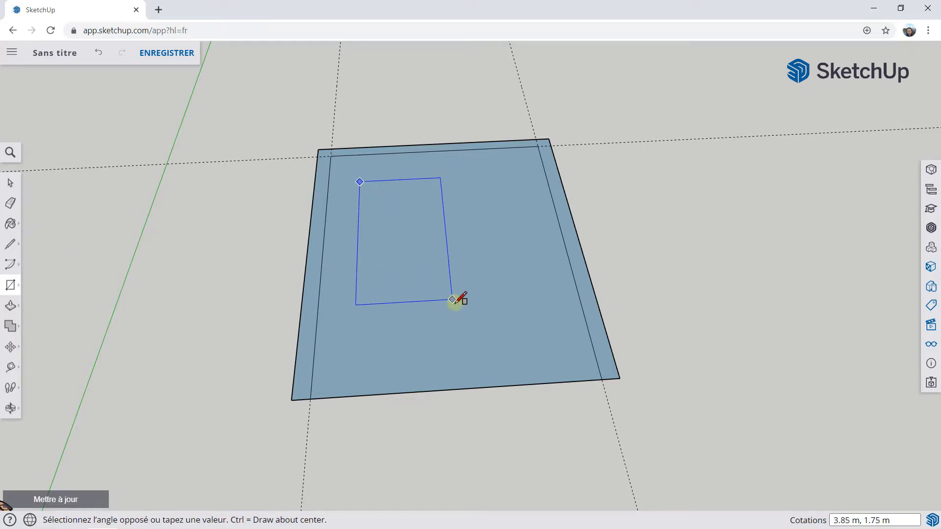
left_click(454, 303)
- Offset the inner rectangle's outline about 0.12 m inward to form a narrow edging
scroll(415, 214, "up", 2)
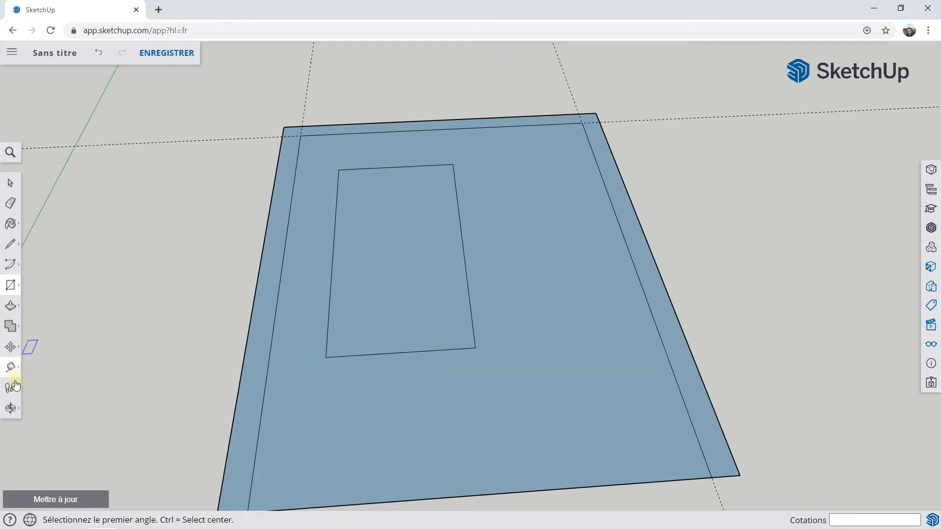
left_click(12, 368)
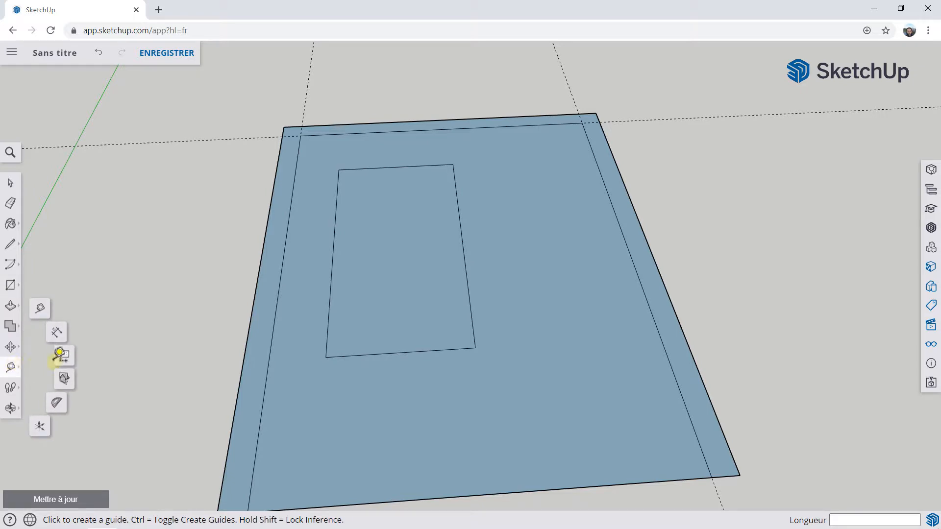
left_click(10, 305)
left_click(43, 332)
left_click(368, 170)
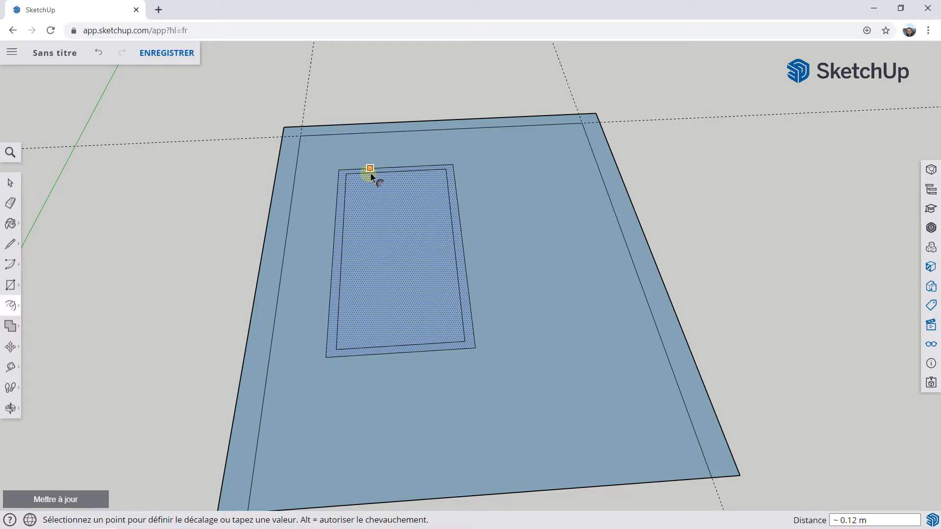
left_click(370, 173)
- Examine the ground face's border strip and the inner rectangle's edging from several distances and angles
scroll(453, 247, "down", 3)
scroll(453, 243, "up", 1)
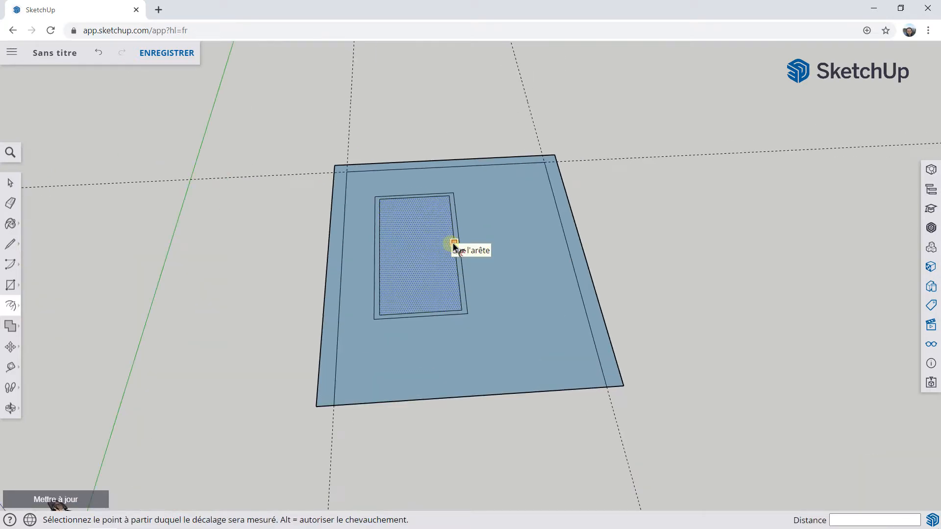
scroll(431, 234, "up", 1)
scroll(453, 229, "up", 2)
scroll(450, 227, "down", 1)
left_click(11, 183)
middle_click_drag(294, 269, 376, 188)
scroll(375, 295, "up", 1)
middle_click_drag(317, 292, 402, 280)
scroll(247, 278, "down", 1)
middle_click_drag(345, 148, 327, 210)
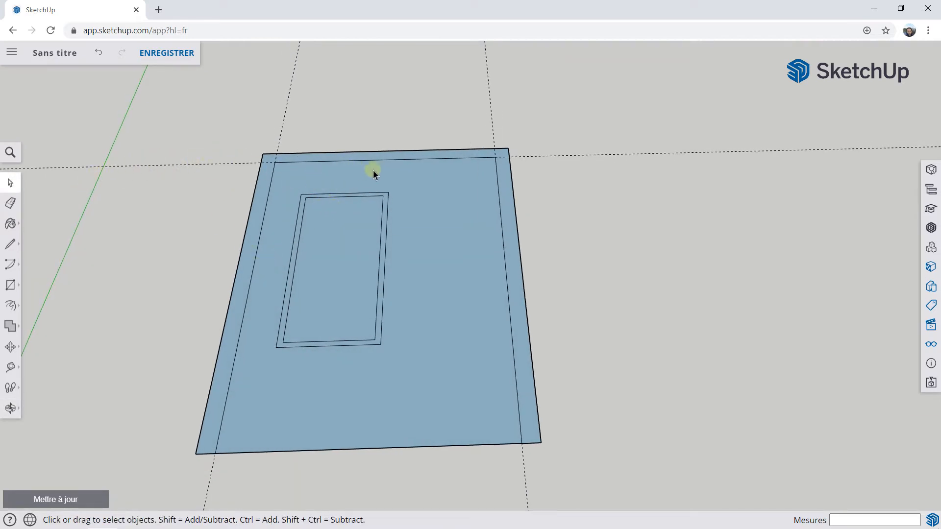
middle_click_drag(476, 170, 466, 184)
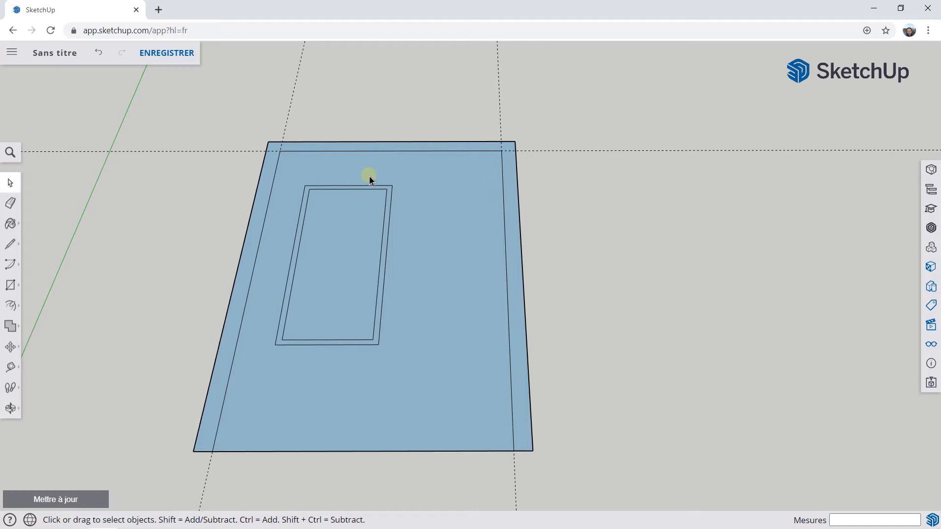
- Start the Paint tool, view the materials already in the model, and return to the library collections
left_click(10, 224)
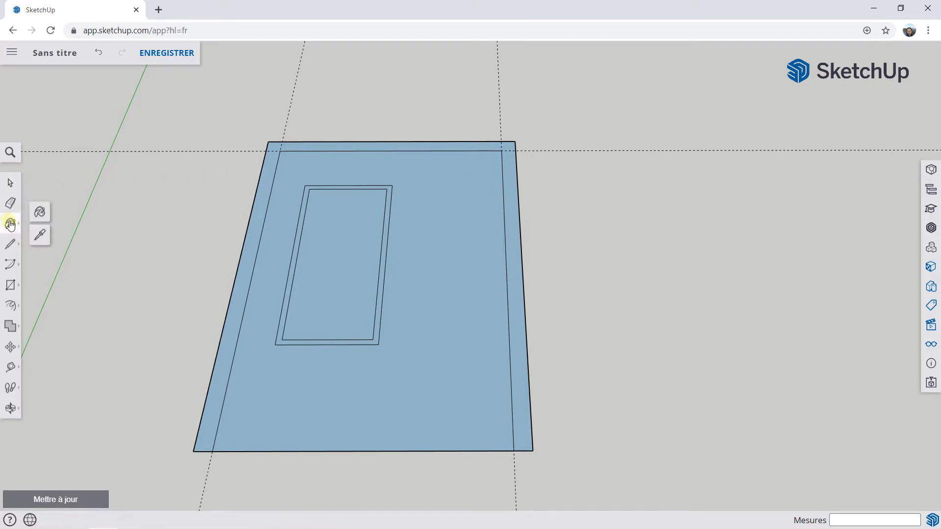
left_click(40, 213)
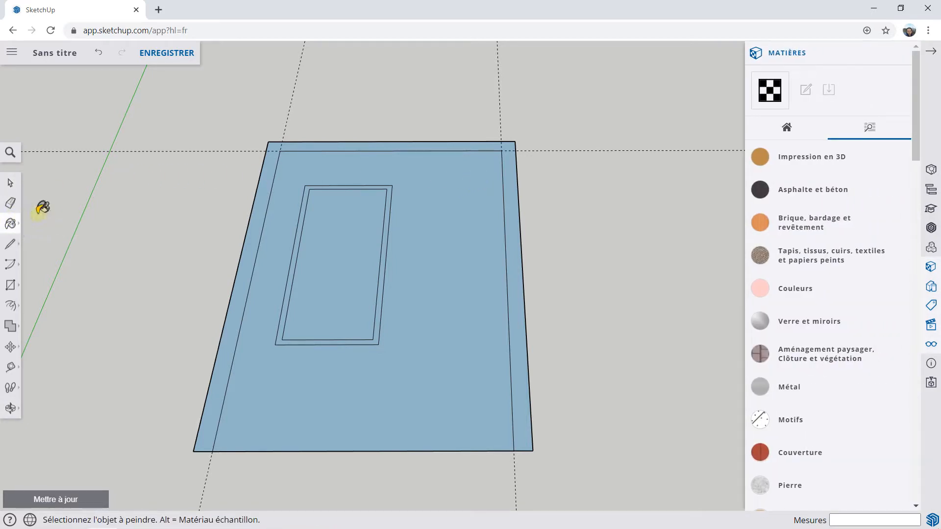
left_click(787, 132)
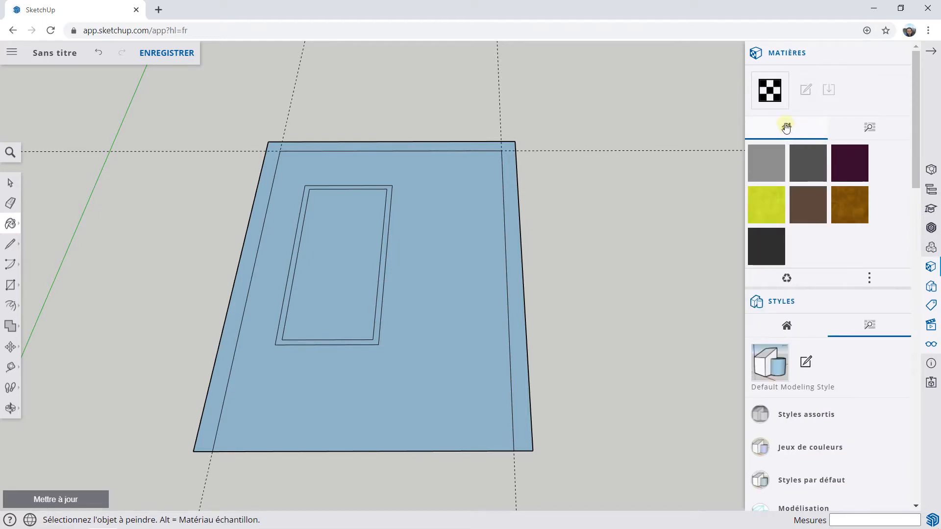
left_click(869, 128)
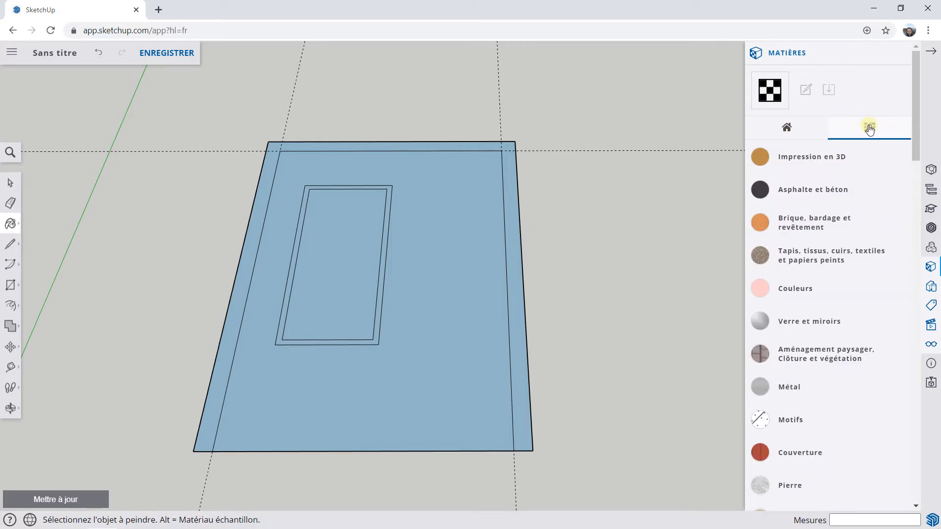
- Browse the material collections, looking through Brique, bardage et revêtement and Couleurs
scroll(764, 169, "down", 3)
left_click_drag(911, 142, 912, 94)
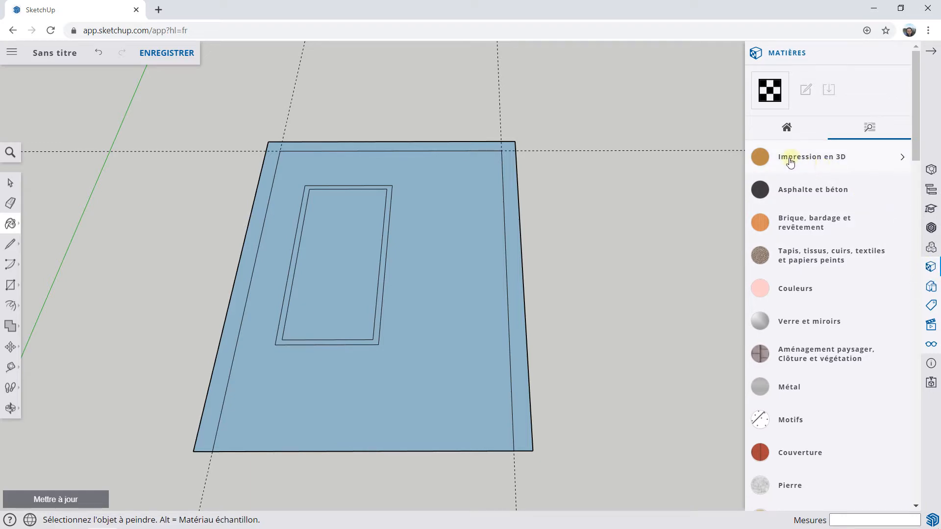
scroll(796, 201, "down", 5)
scroll(797, 205, "up", 5)
left_click(820, 164)
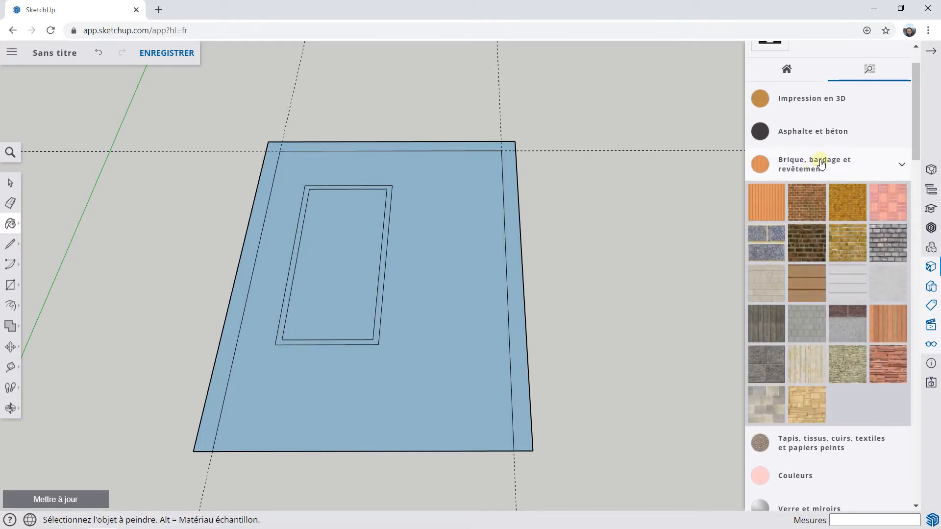
scroll(817, 210, "down", 6)
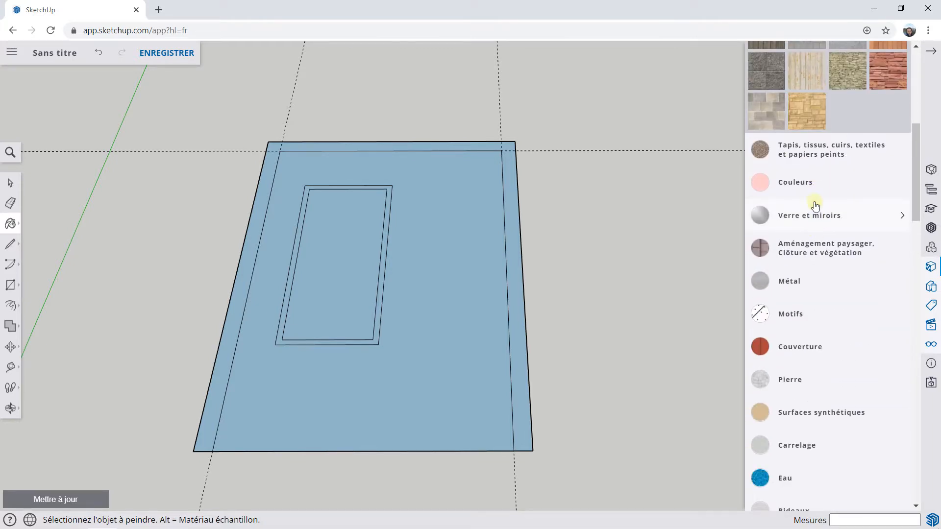
left_click(812, 186)
scroll(800, 277, "down", 8)
scroll(801, 272, "down", 15)
scroll(804, 265, "up", 6)
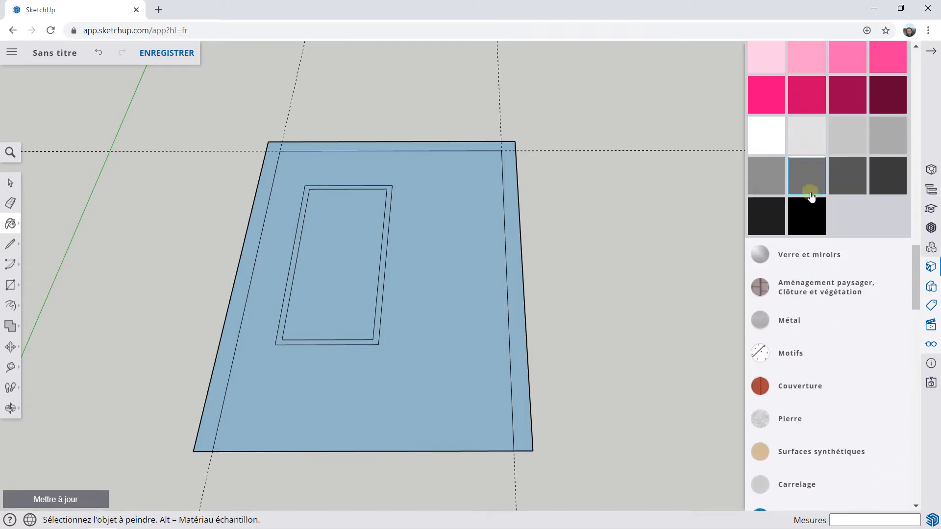
scroll(813, 201, "down", 6)
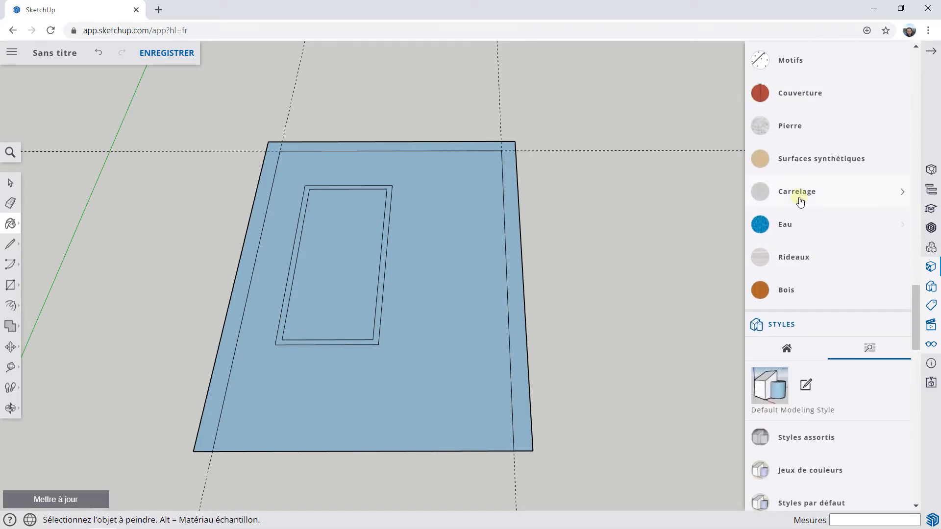
- Paint the face inside the edging with the bright light-blue water texture from the Eau collection
left_click(786, 224)
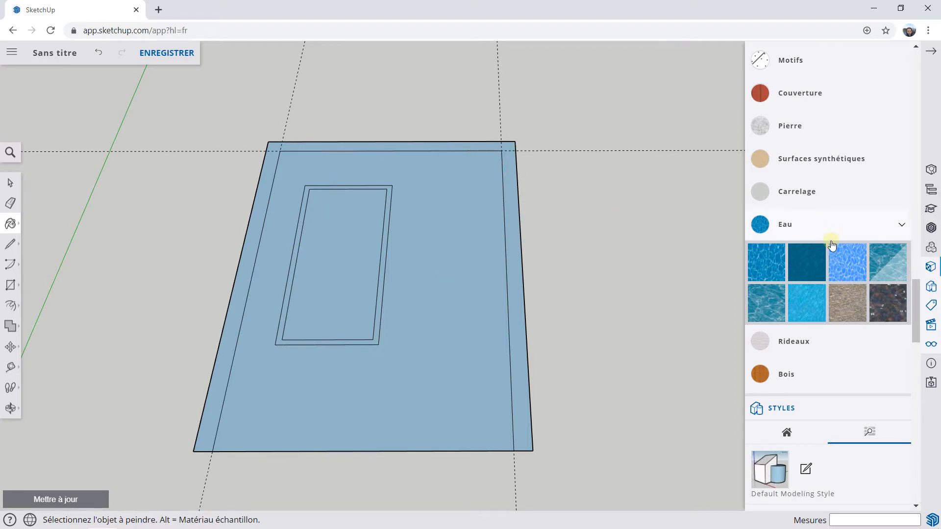
left_click(842, 261)
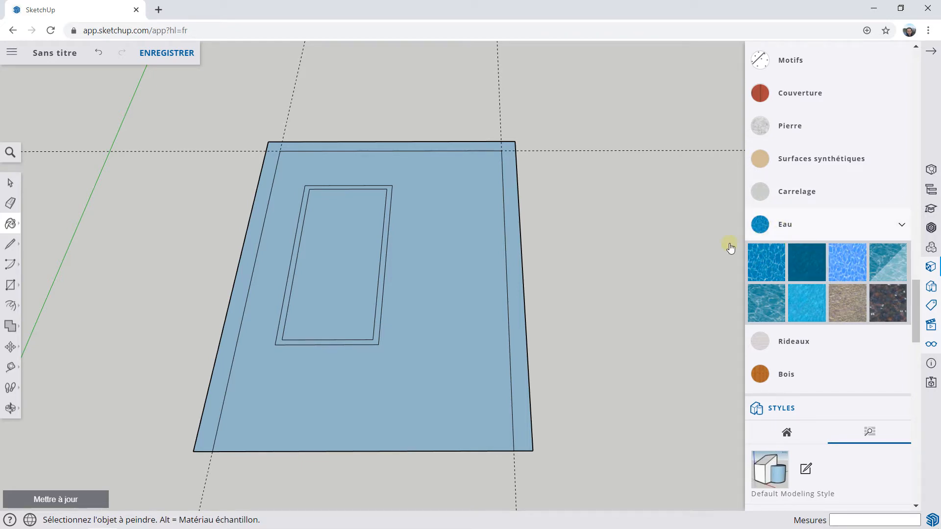
left_click(338, 228)
scroll(310, 266, "up", 4)
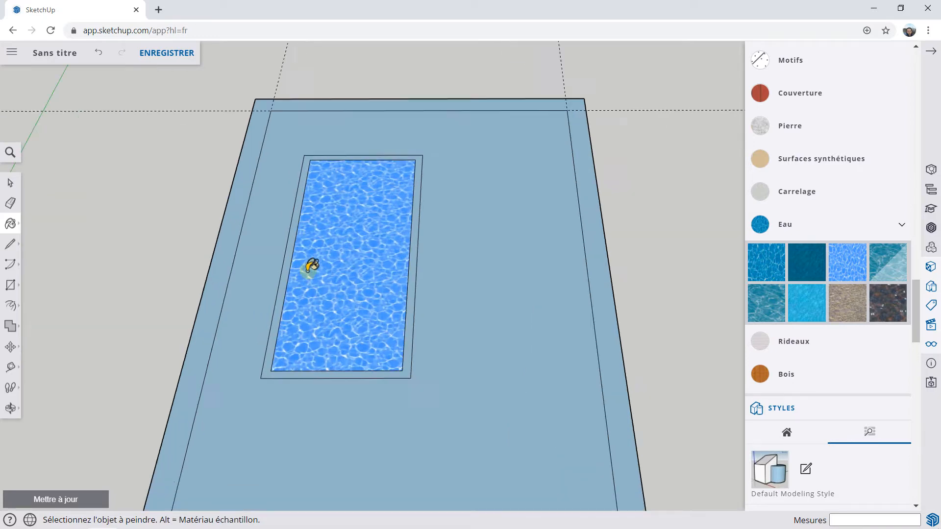
- Try the semi-transparent turquoise water texture on the face inside the edging
left_click(839, 293)
left_click(887, 261)
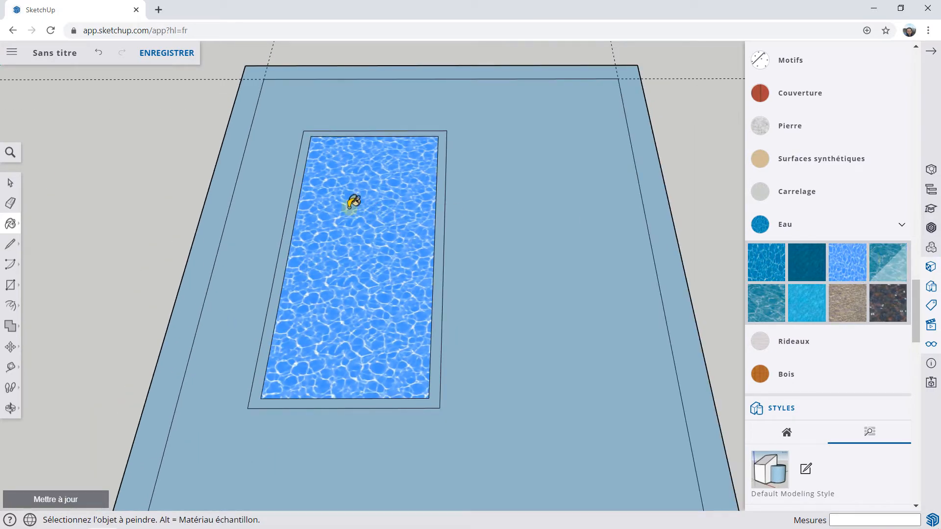
left_click(335, 202)
- Repaint the face inside the edging with the deep-blue rippled pool water texture from Eau
left_click(762, 262)
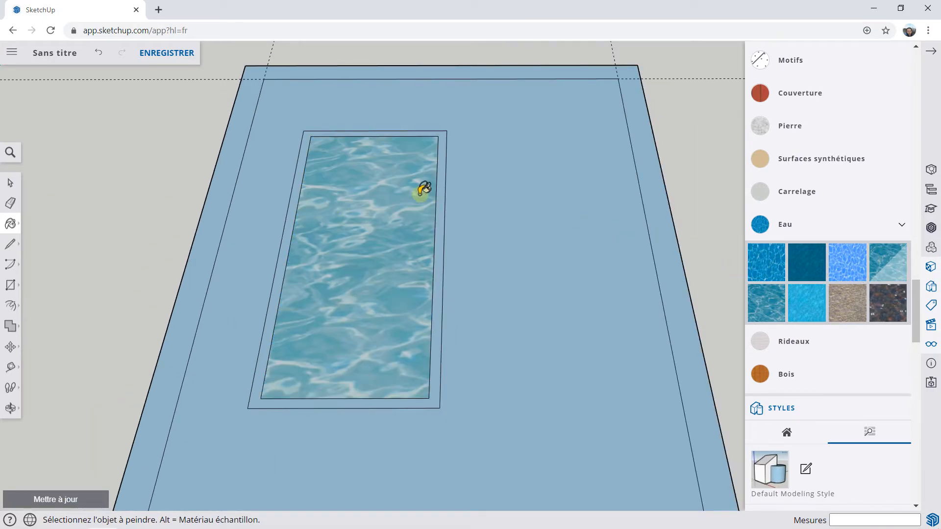
left_click(412, 284)
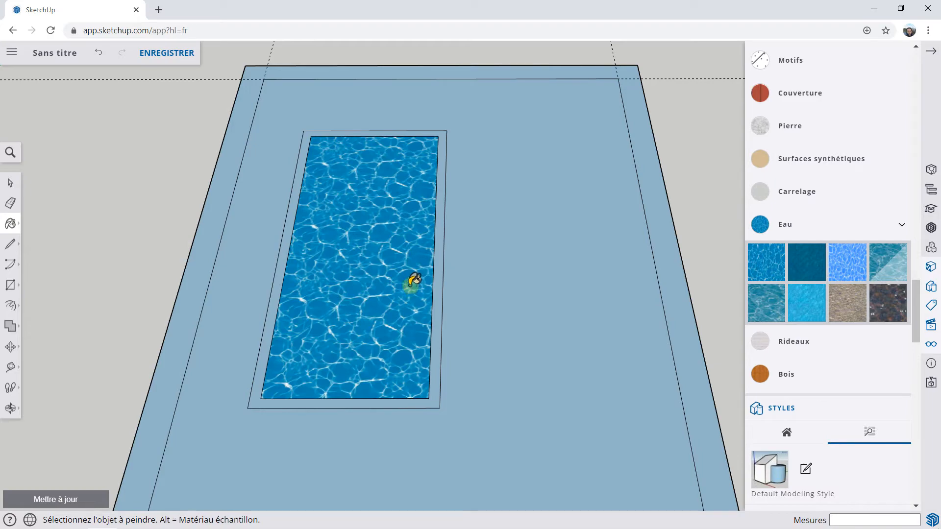
scroll(442, 252, "up", 2)
mouse_move(442, 252)
middle_mouse_down()
mouse_move(413, 184)
mouse_move(437, 208)
middle_mouse_up()
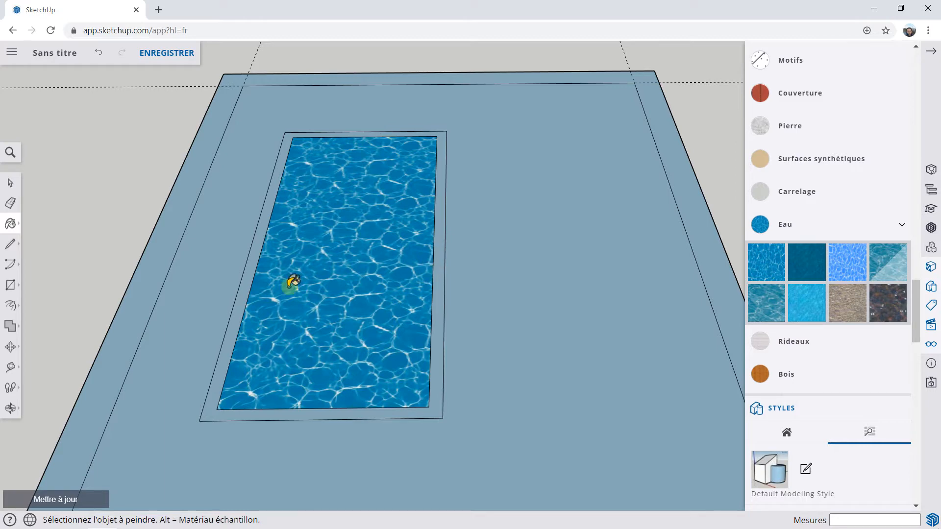
- Collapse the Couleurs and Brique, bardage et revêtement collections and look through Asphalte et béton and the remaining material collections
scroll(768, 230, "up", 6)
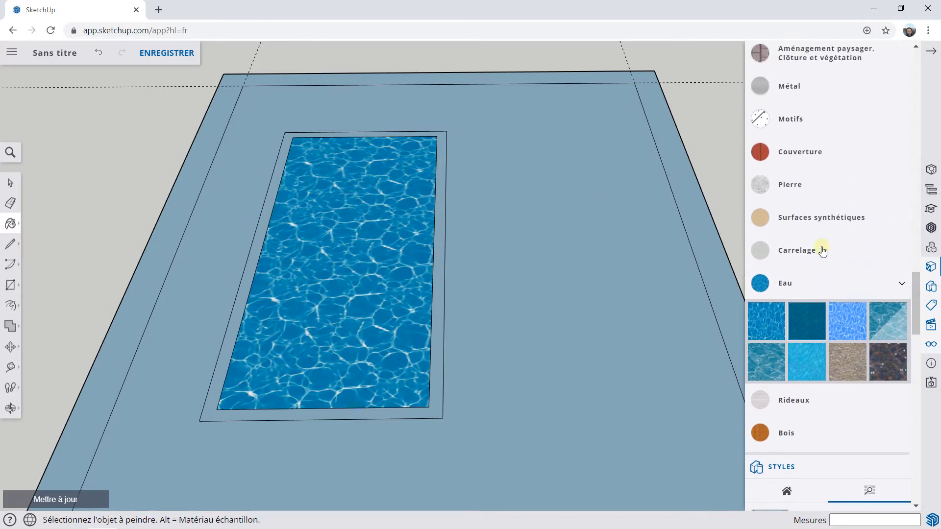
scroll(824, 249, "up", 20)
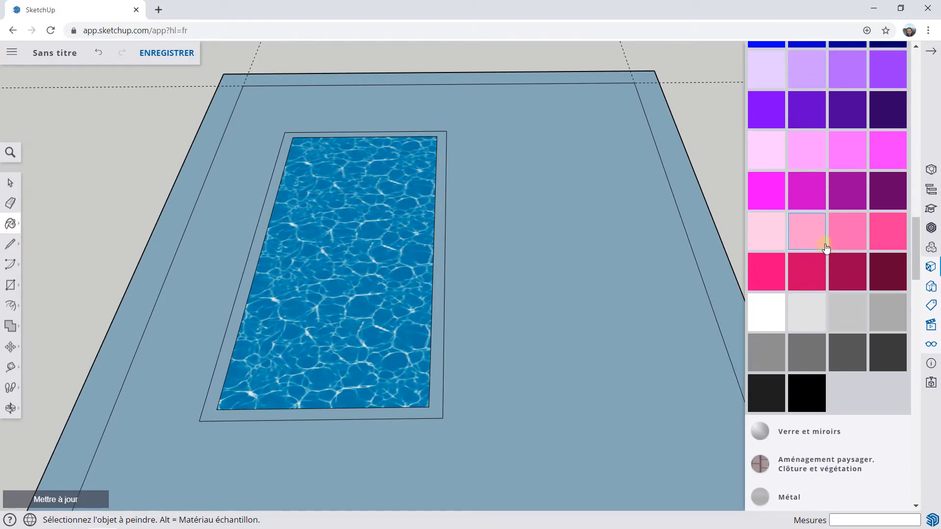
scroll(826, 249, "down", 4)
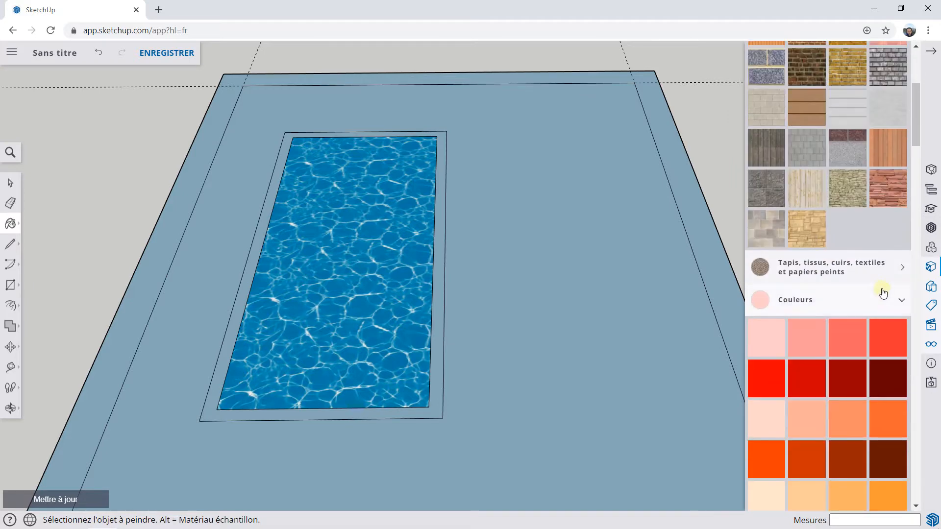
left_click(899, 300)
scroll(878, 234, "up", 5)
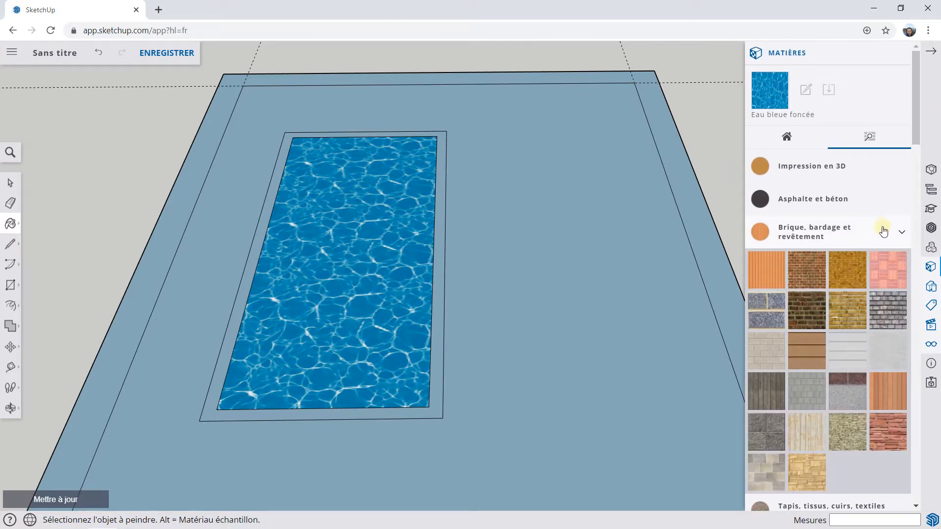
left_click(899, 233)
left_click(828, 198)
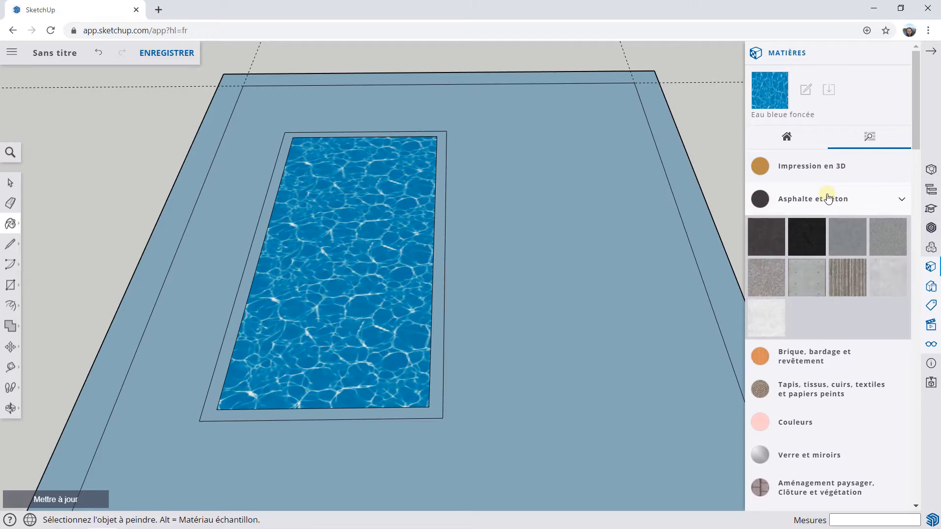
left_click(827, 197)
scroll(824, 225, "down", 1)
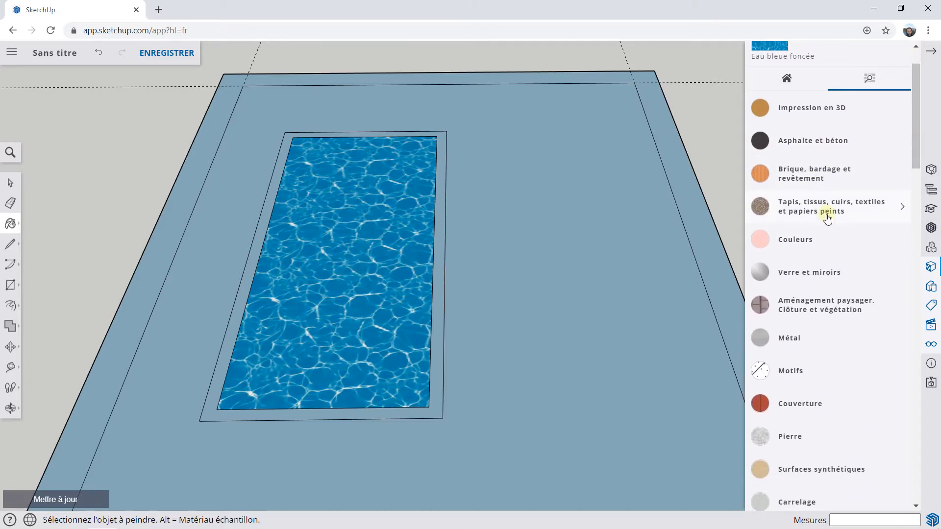
scroll(827, 219, "down", 4)
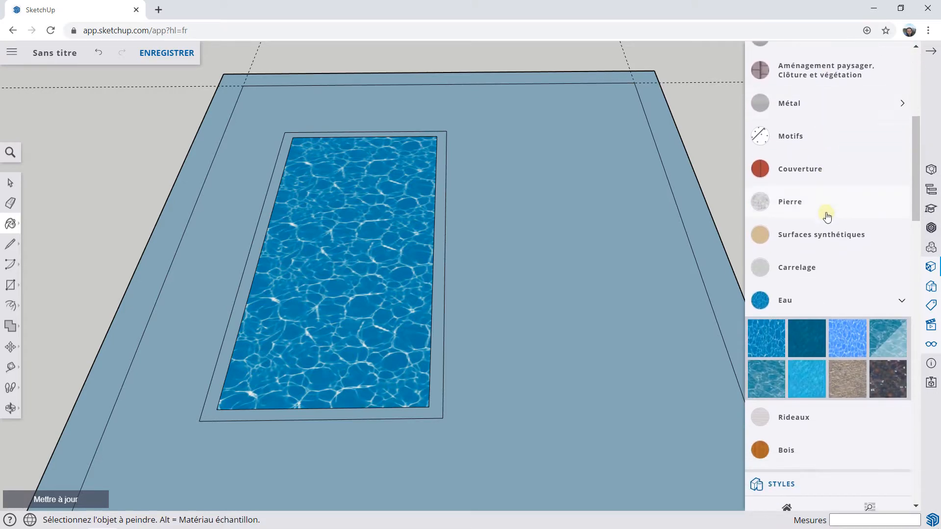
- Paint the pool's edging with the grey-brown mottled stone texture from the Pierre collection
left_click(797, 205)
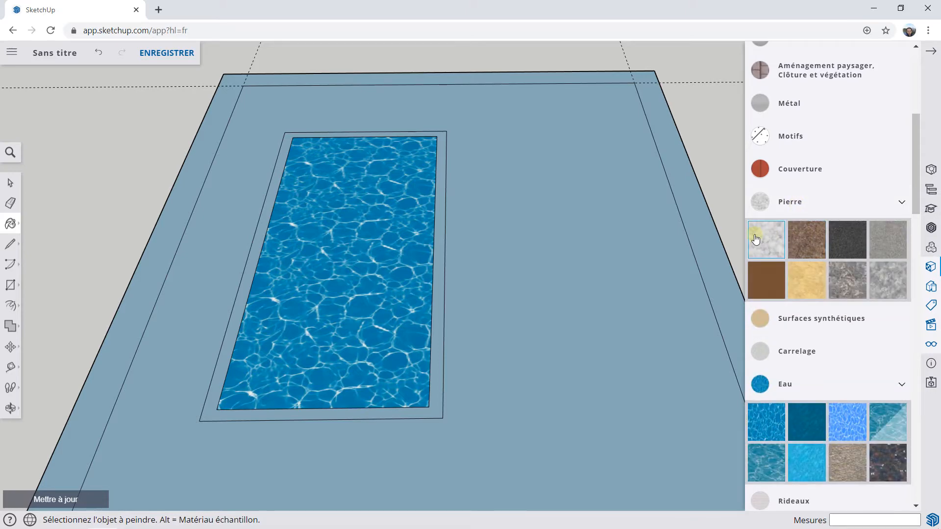
left_click(860, 281)
left_click(466, 209)
left_click(443, 205)
left_click(255, 241)
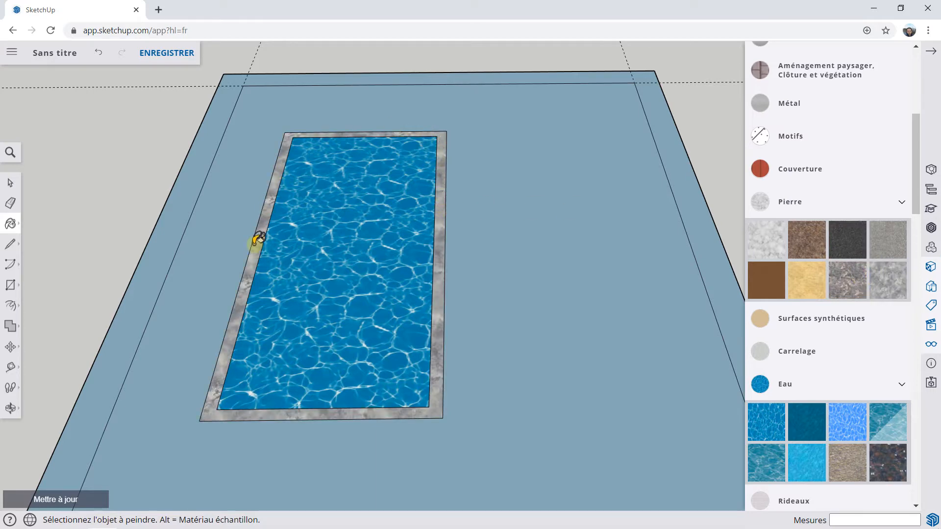
- Paint the border strip around the plot with the bright-green leafy texture from Aménagement paysager, Clôture et végétation
middle_click_drag(258, 237, 299, 279)
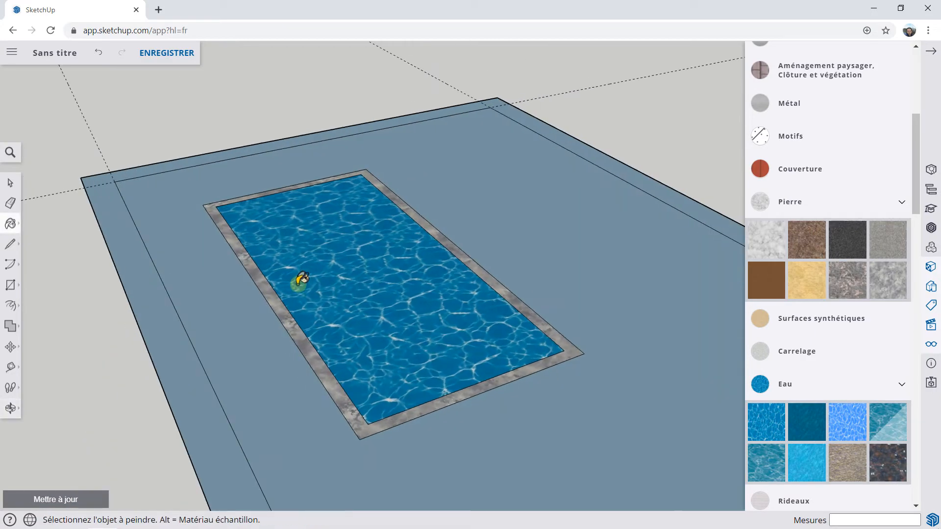
scroll(439, 269, "up", 3)
scroll(441, 267, "down", 3)
middle_click_drag(514, 260, 332, 273)
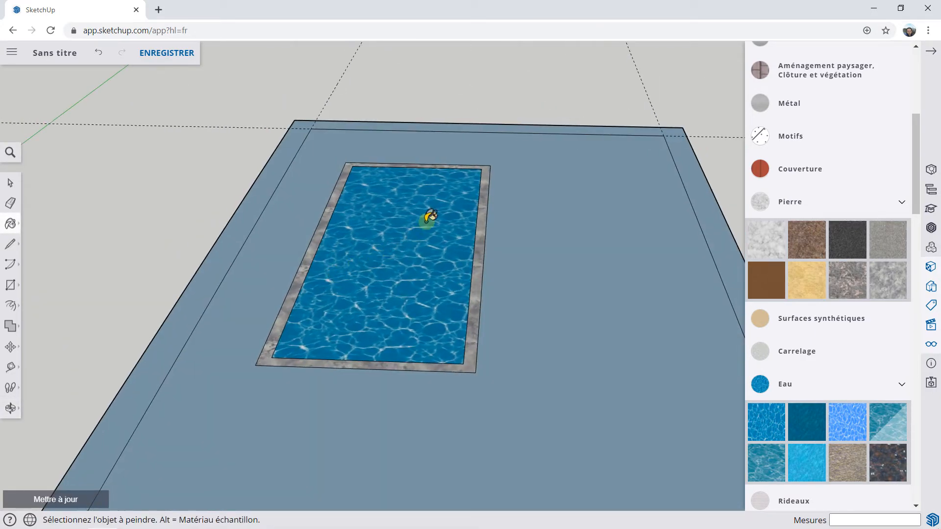
middle_click_drag(418, 219, 411, 289)
scroll(412, 289, "down", 4)
middle_click_drag(394, 235, 414, 242)
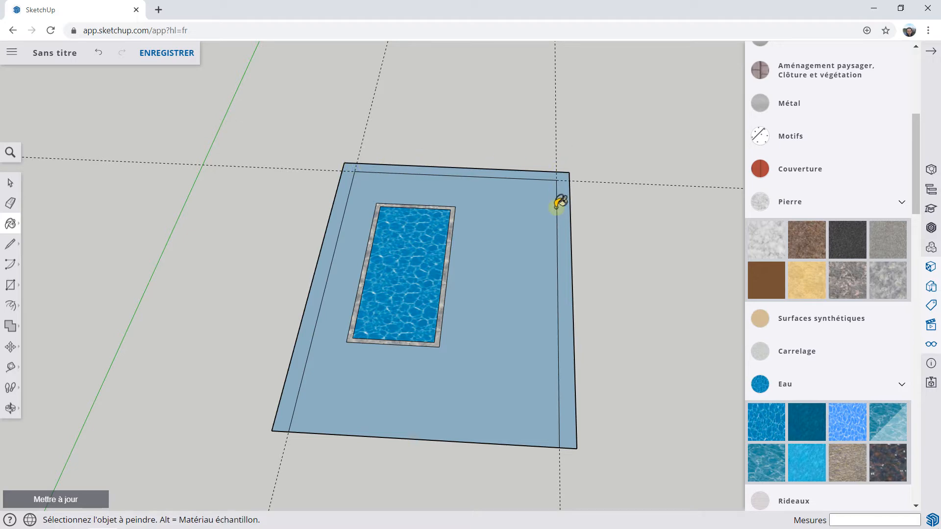
scroll(833, 252, "down", 3)
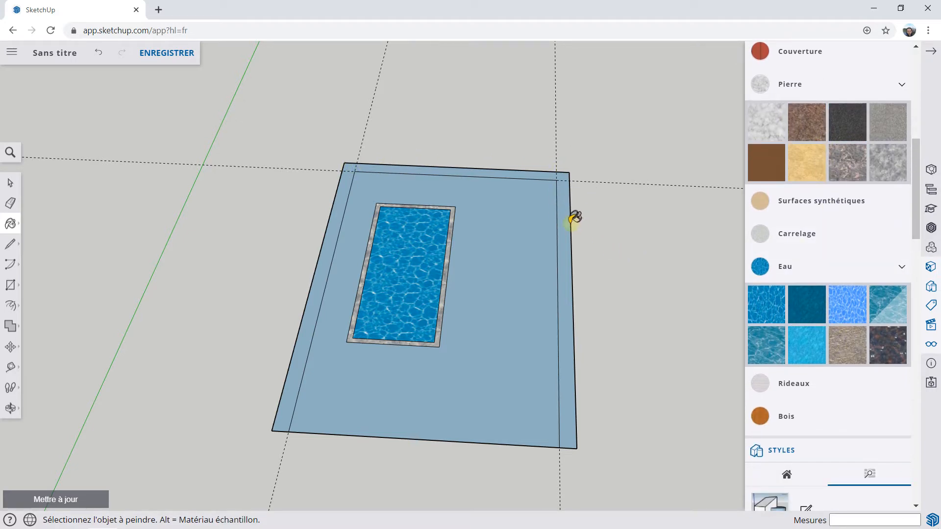
scroll(862, 243, "down", 4)
scroll(861, 242, "up", 7)
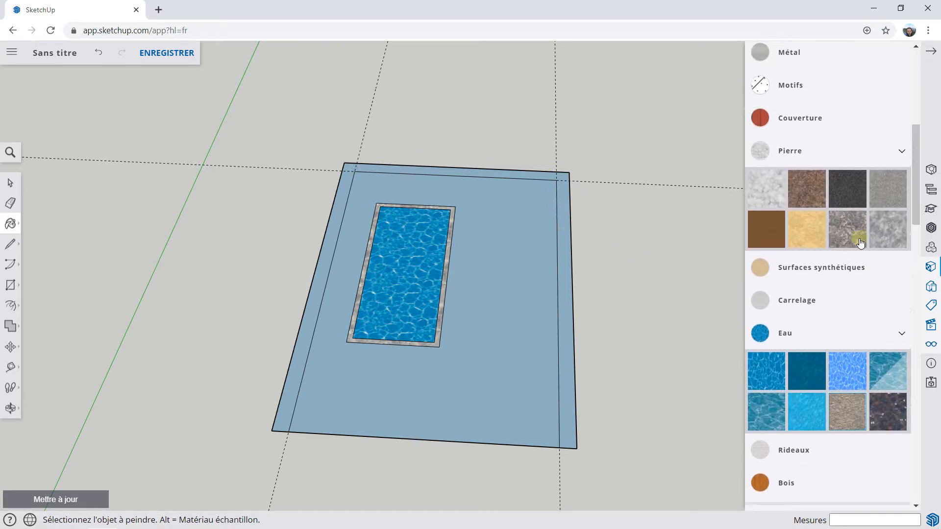
scroll(861, 242, "up", 3)
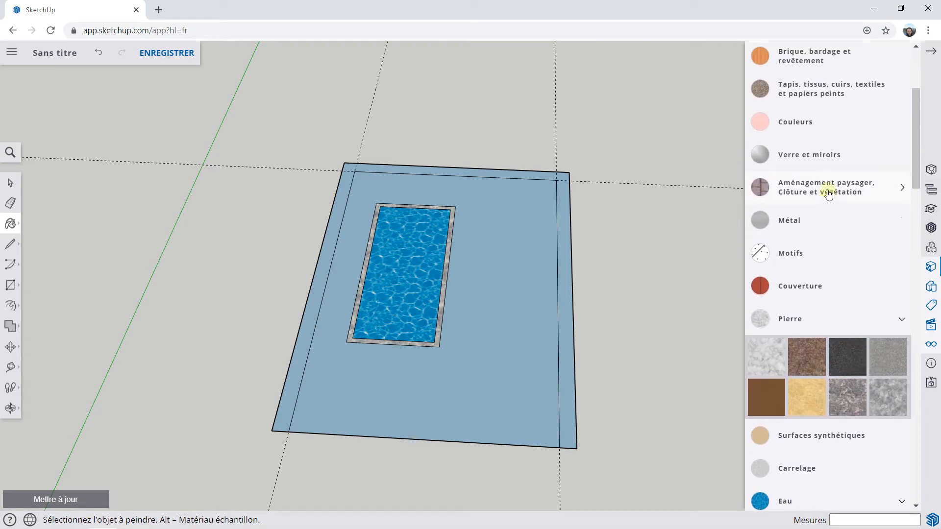
left_click(828, 194)
scroll(843, 275, "down", 4)
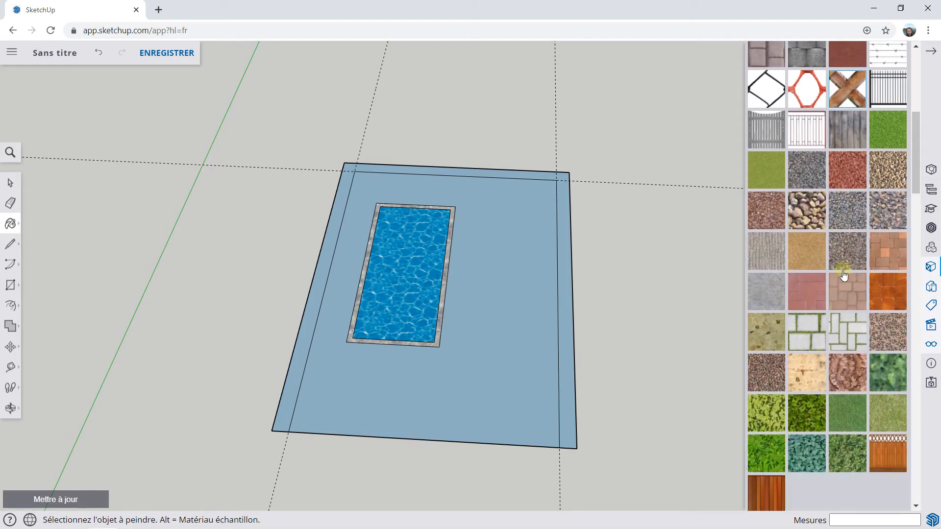
scroll(843, 275, "down", 3)
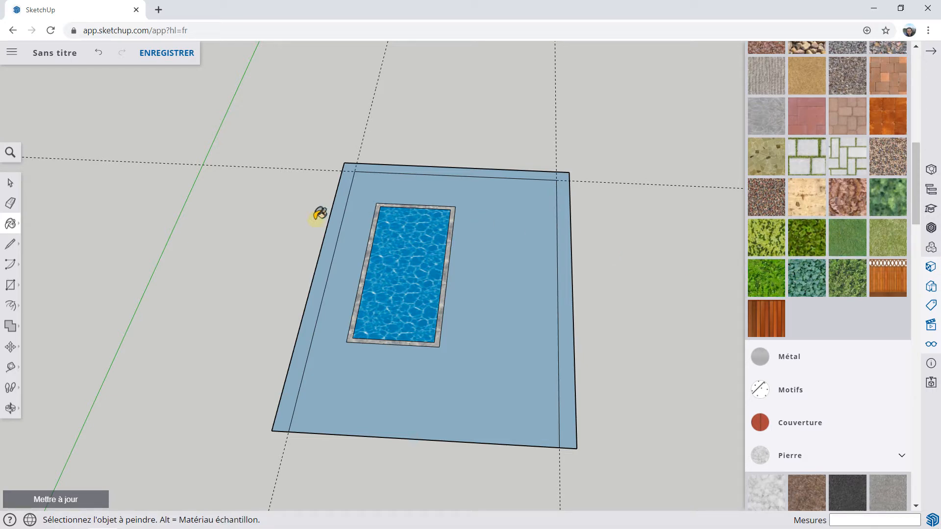
left_click(338, 211)
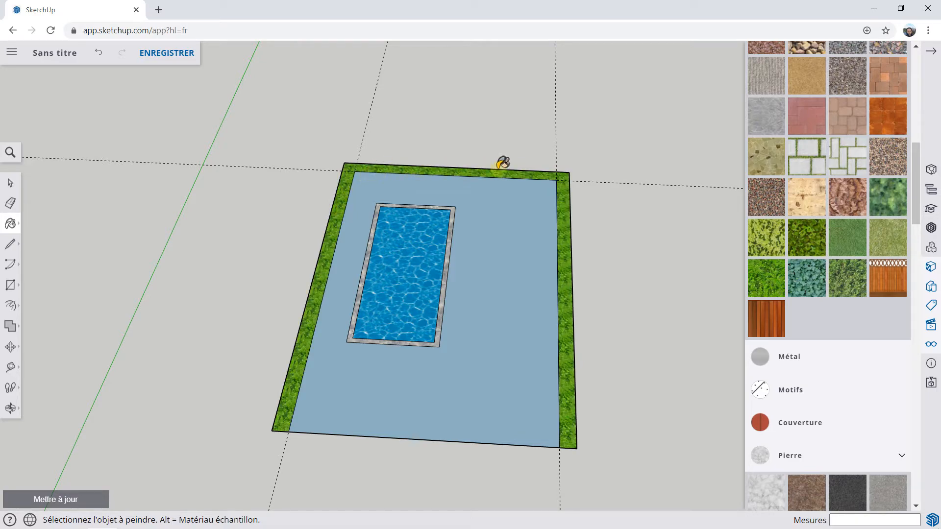
- Paint the ground around the pool with the plain green grass texture from Aménagement paysager, Clôture et végétation
scroll(544, 260, "up", 2)
middle_click_drag(544, 267, 487, 246)
scroll(544, 229, "down", 1)
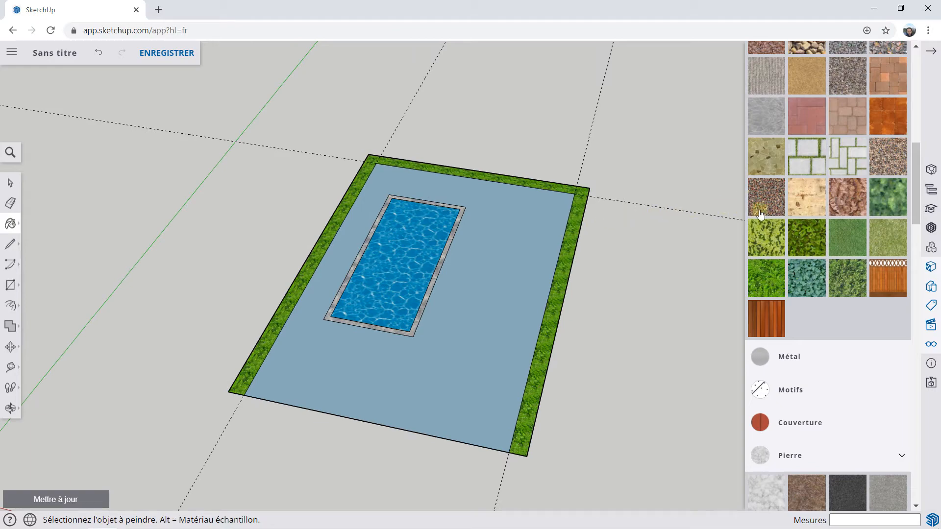
left_click(838, 239)
left_click(436, 331)
- Push/Pull the leafy border strip upward by 1.00 m to form a hedge
mouse_move(435, 331)
middle_mouse_down()
mouse_move(443, 309)
mouse_move(485, 300)
middle_mouse_up()
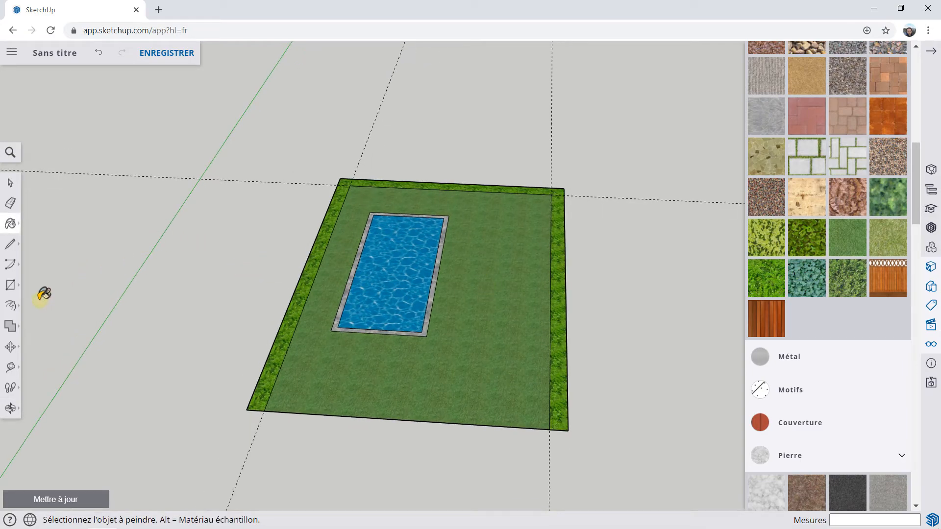
left_click(10, 305)
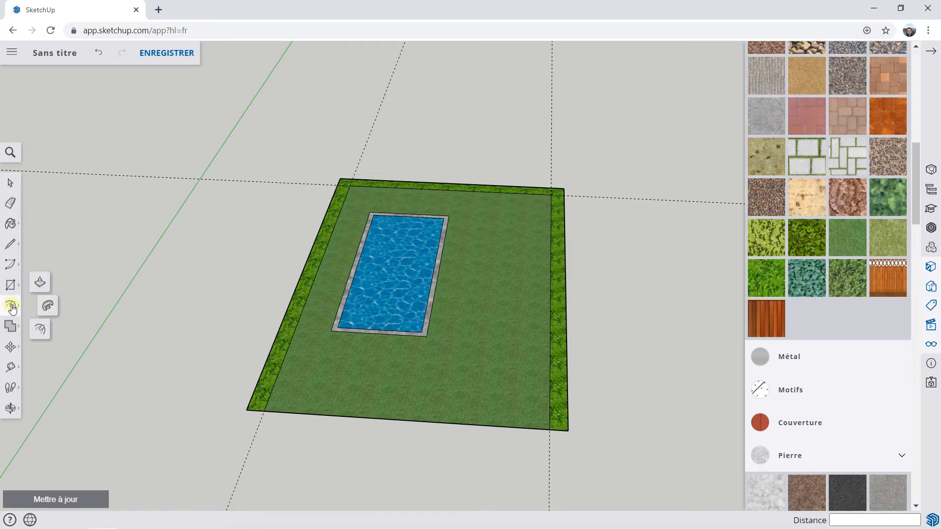
left_click(38, 282)
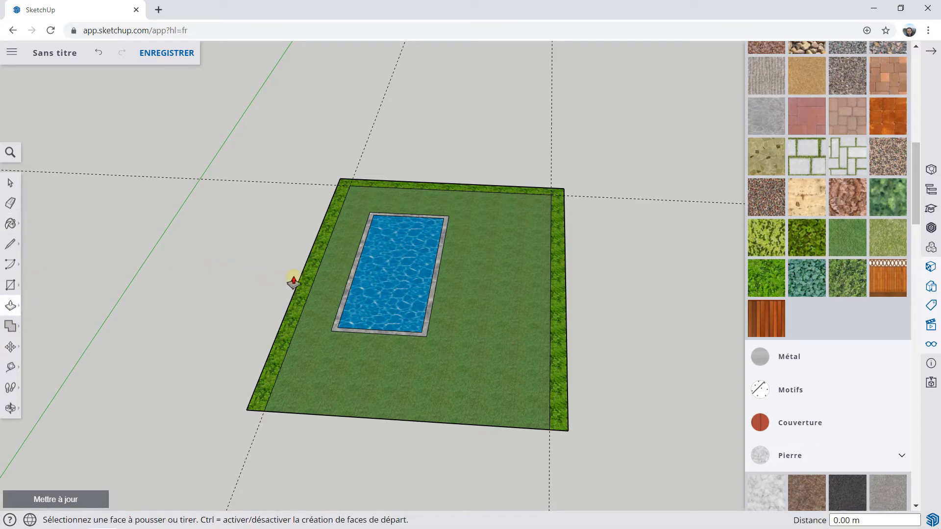
left_click(310, 285)
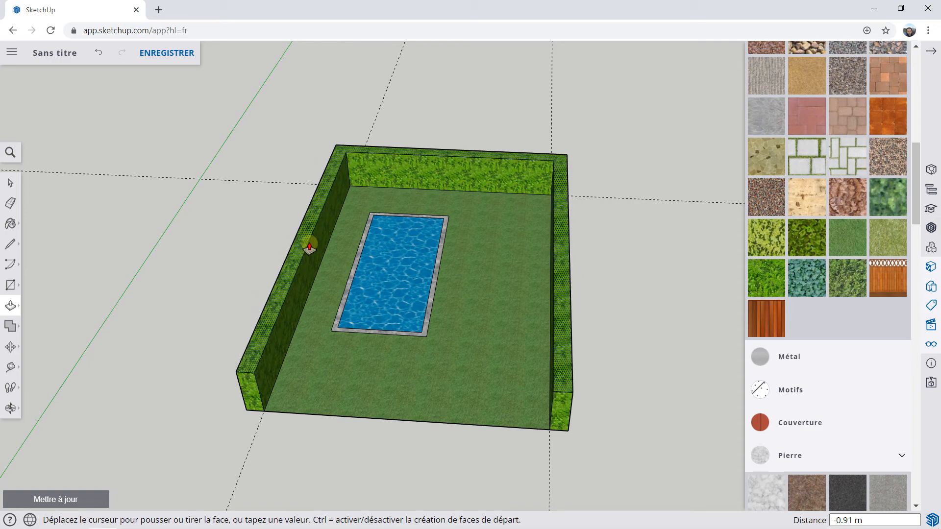
left_click(309, 242)
- Push/Pull the pool's stone edging upward by 0.05 m
scroll(442, 259, "up", 3)
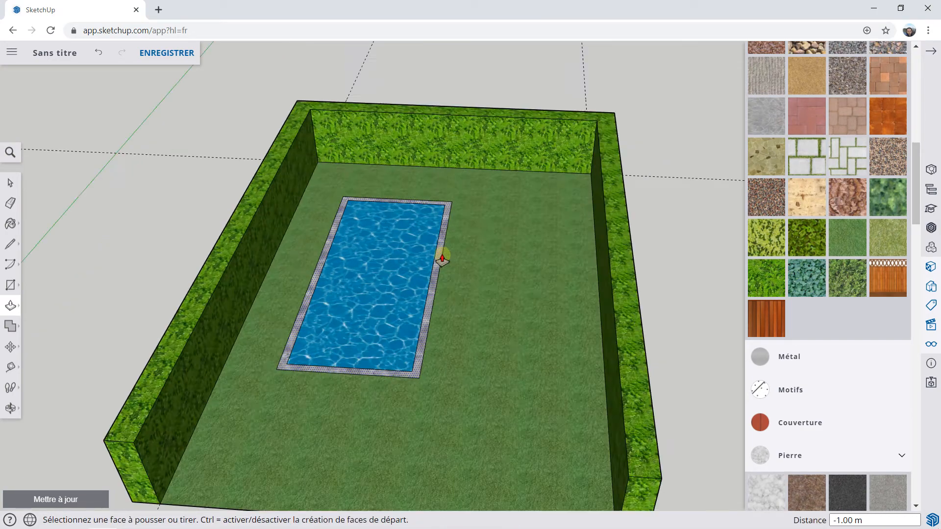
scroll(442, 259, "up", 5)
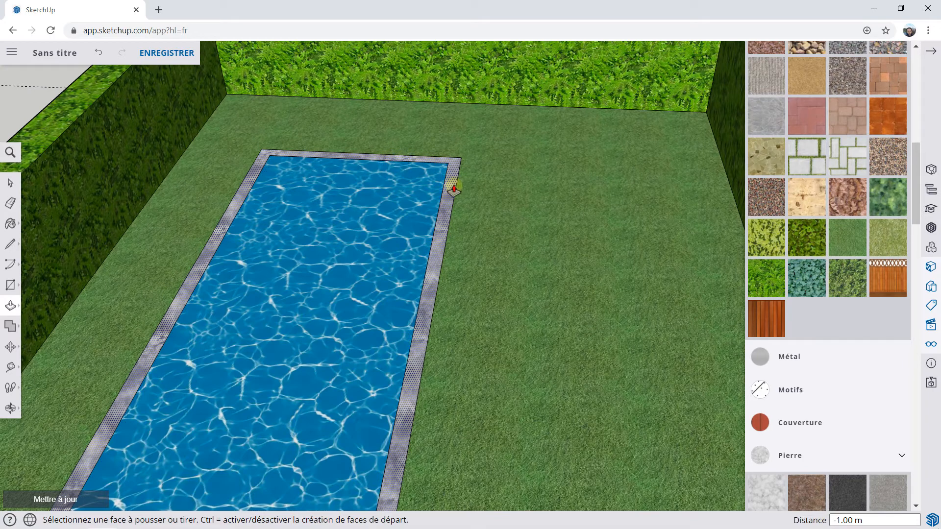
left_click(449, 192)
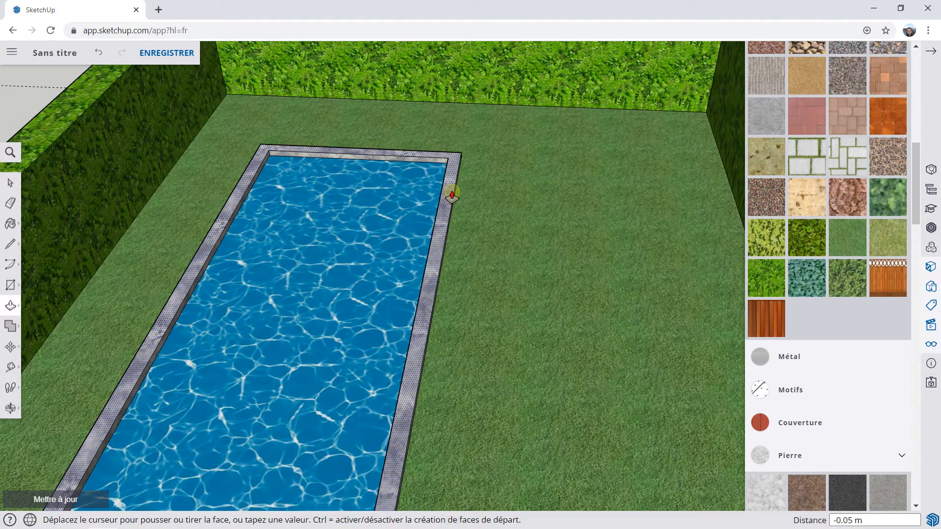
left_click(451, 195)
- Paint the right-hand hedge's outer side and front end with the mottled dark-green shrub texture
scroll(436, 215, "down", 6)
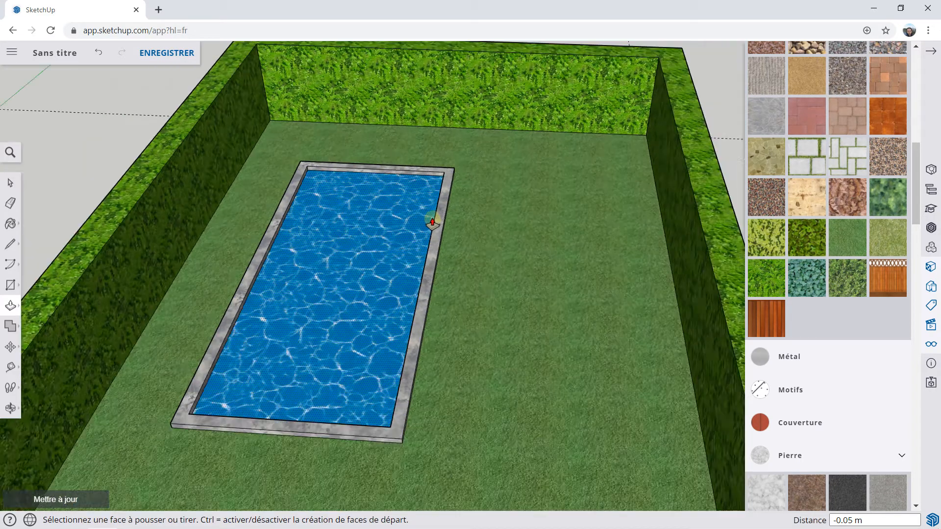
middle_click_drag(437, 234, 507, 245)
scroll(491, 213, "up", 3)
scroll(491, 213, "down", 3)
scroll(510, 250, "up", 2)
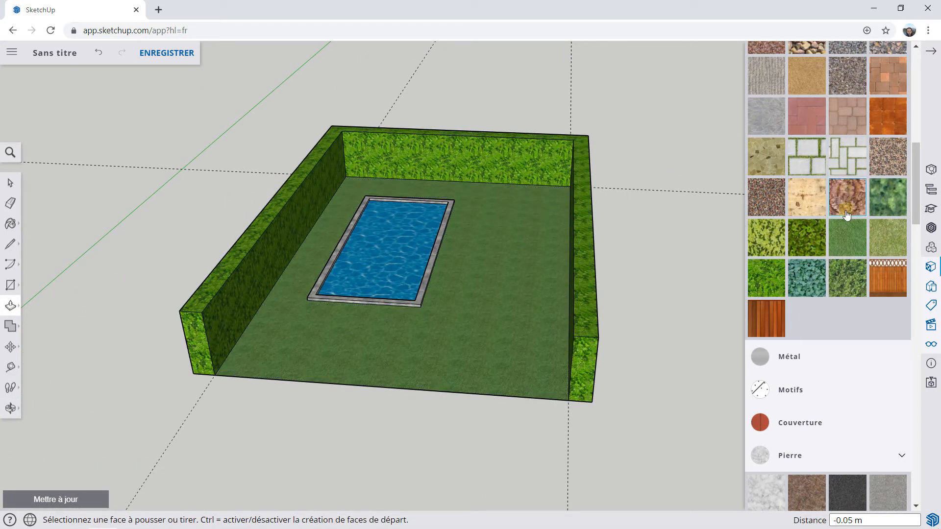
left_click(848, 277)
mouse_move(684, 266)
middle_mouse_down()
mouse_move(571, 218)
mouse_move(555, 249)
middle_mouse_up()
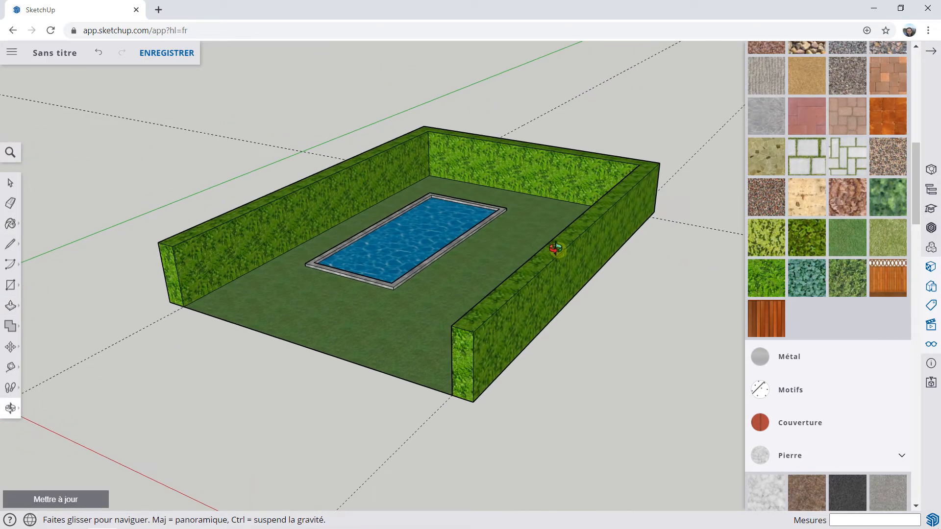
scroll(520, 322, "up", 2)
left_click(498, 336)
left_click(445, 353)
- Try the mottled dark-green shrub texture on the hedge's top and the right-hand hedge's inner side
left_click(446, 329)
mouse_move(448, 319)
middle_mouse_down()
mouse_move(657, 285)
mouse_move(668, 237)
middle_mouse_up()
left_click(668, 238)
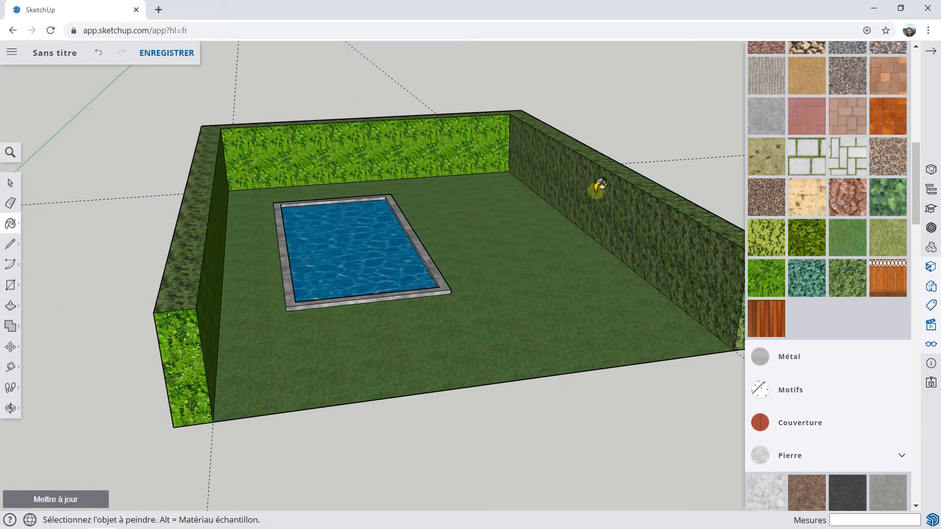
middle_click_drag(529, 142, 653, 234)
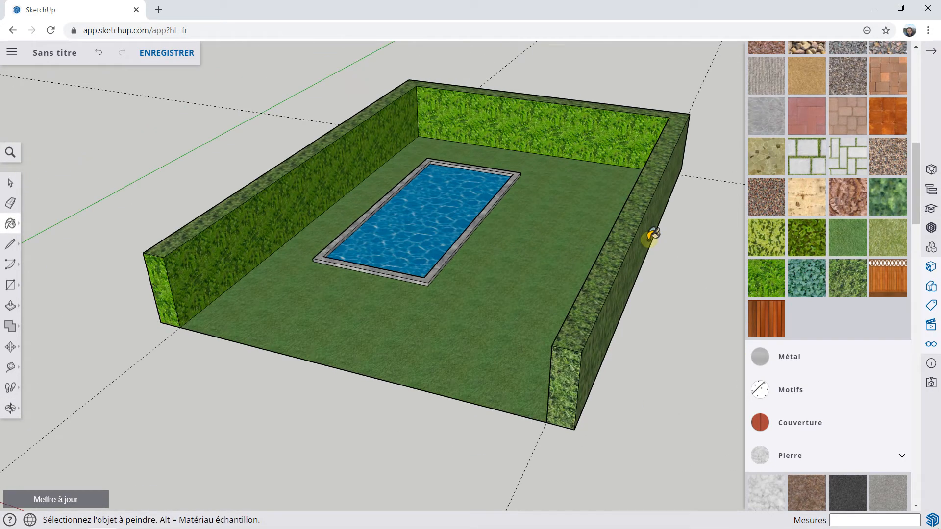
middle_click_drag(288, 213, 431, 221)
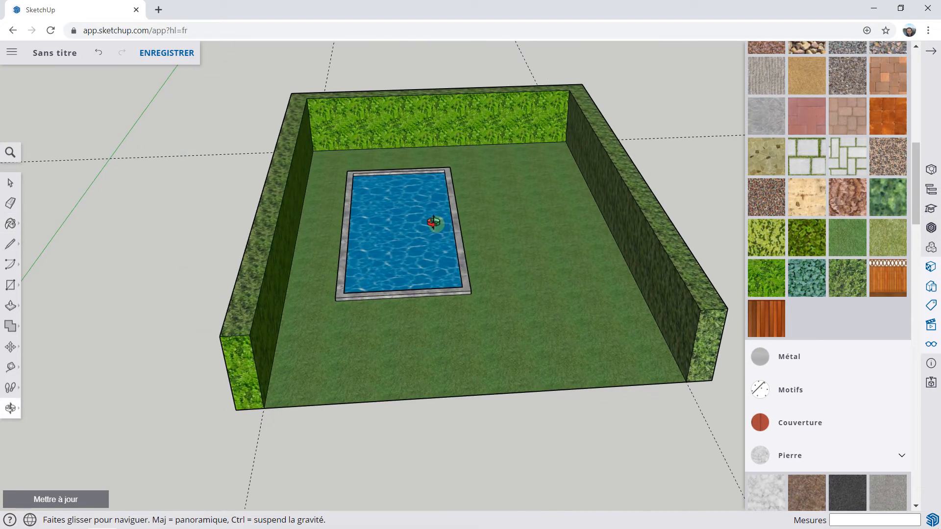
- Undo the dark-green shrub paint on the hedge's top and the right-hand hedge's inner side
left_click(96, 55)
mouse_move(513, 221)
middle_mouse_down()
mouse_move(491, 243)
mouse_move(394, 248)
mouse_move(413, 221)
mouse_move(497, 265)
middle_mouse_up()
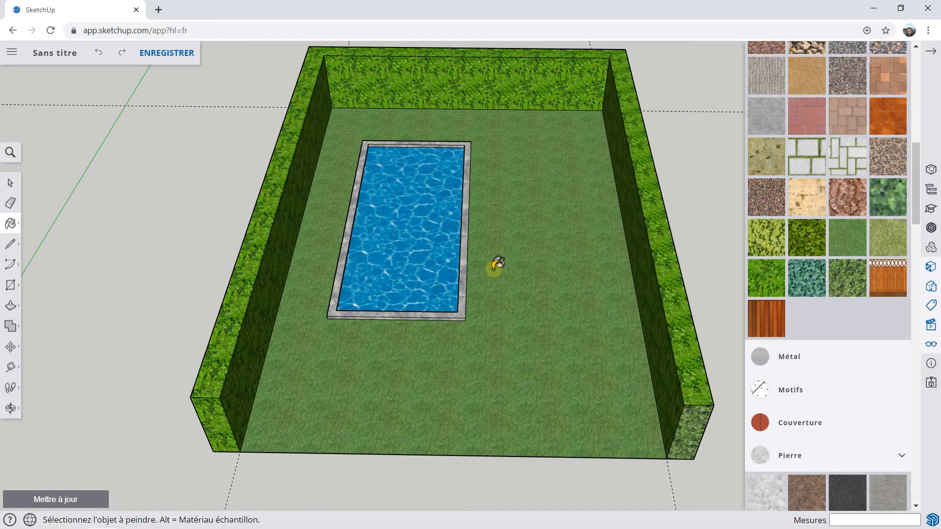
- Draw a three-sided path outline about 1.06 m wide and 2.43 m long on the lawn, starting and ending at the plot's front edge
scroll(623, 237, "down", 2)
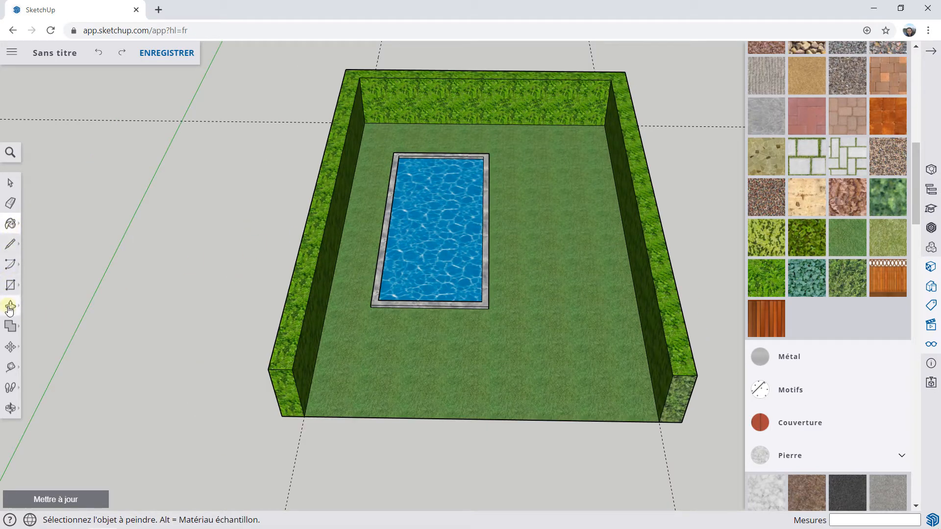
left_click(15, 244)
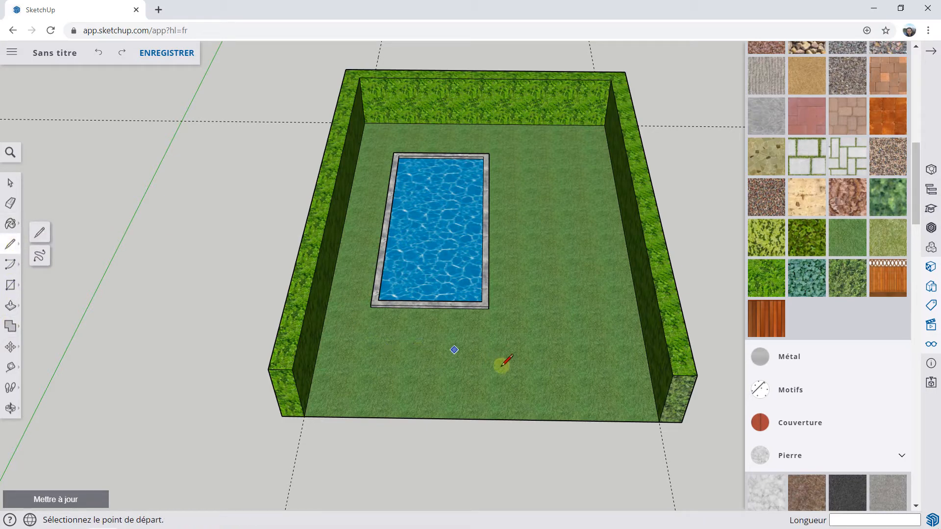
left_click(613, 421)
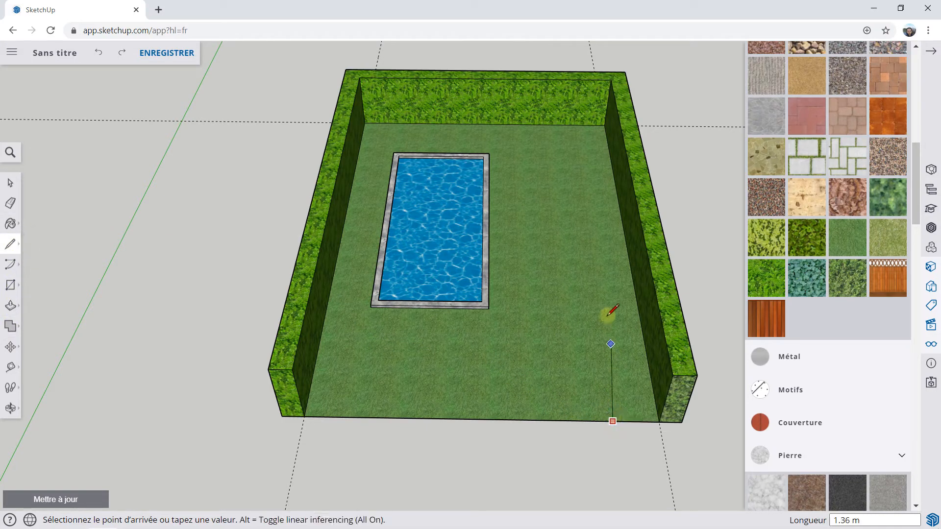
left_click(594, 291)
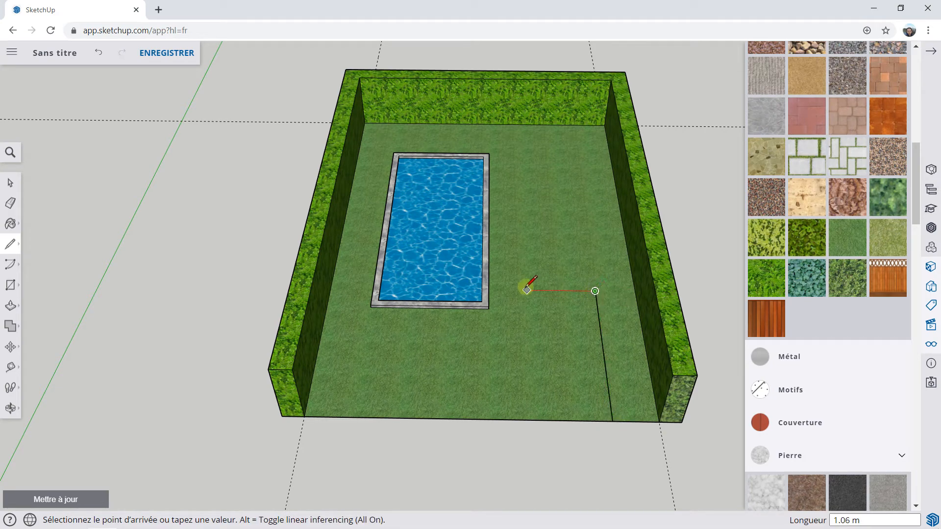
left_click(527, 290)
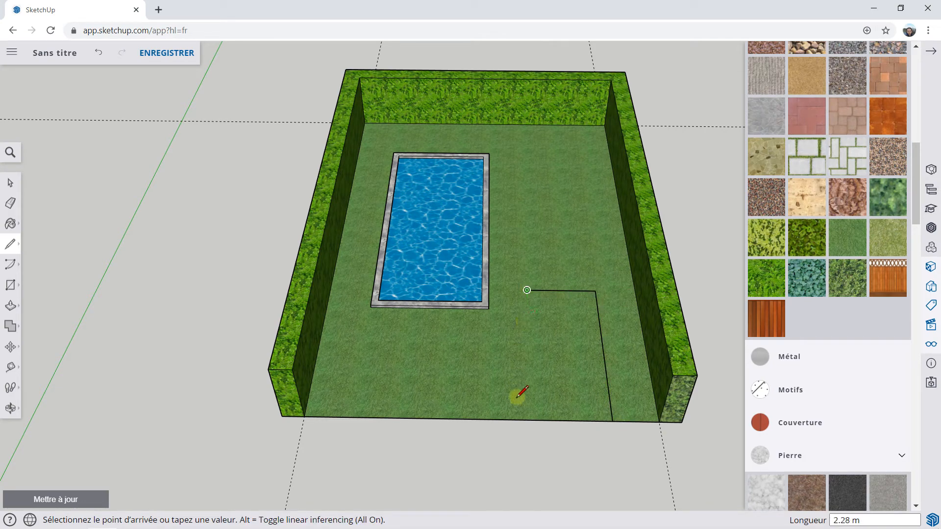
left_click(532, 420)
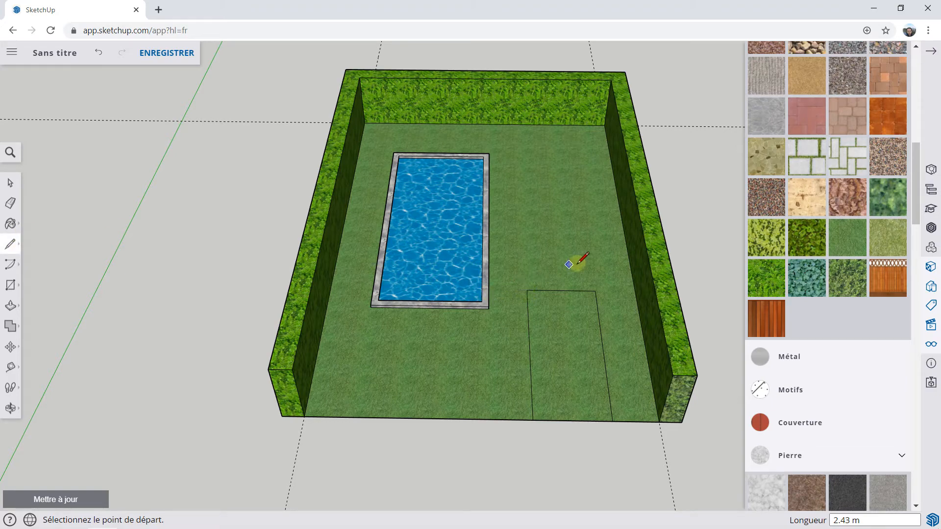
- Extend the path's back edge with lines about 0.62 m to the right-hand hedge and about 0.60 m to the pool edging
left_click(595, 291)
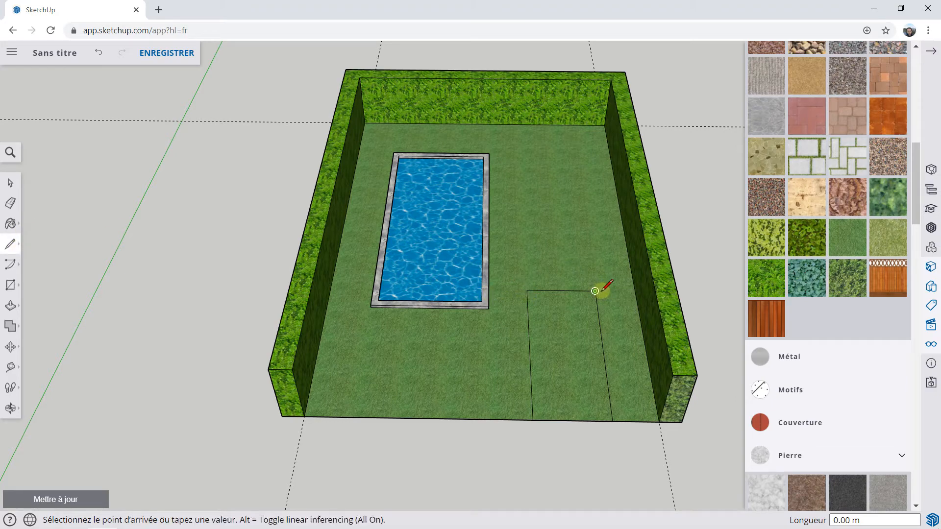
left_click(634, 291)
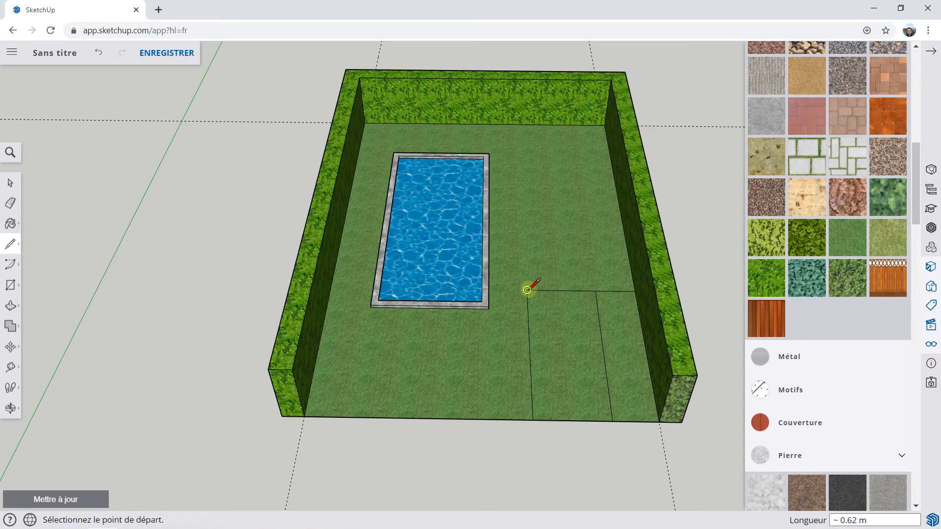
left_click(526, 289)
scroll(487, 291, "up", 6)
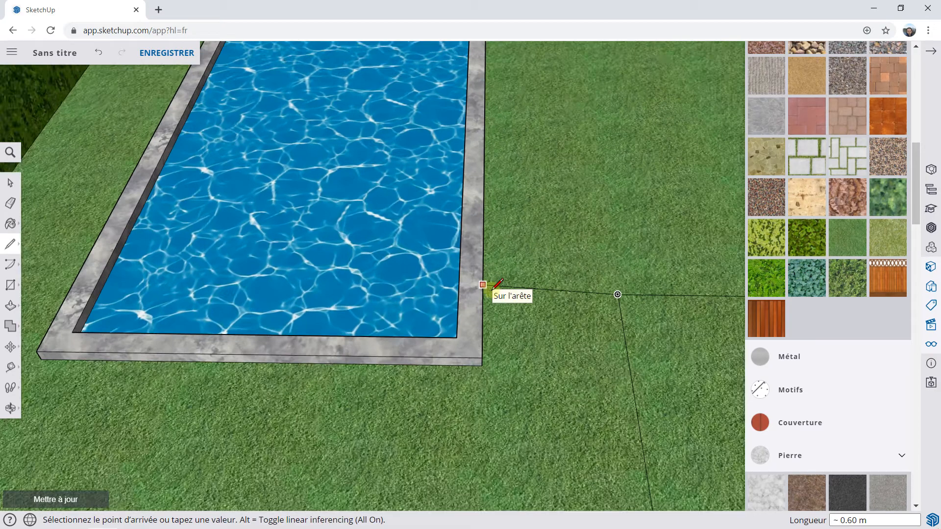
middle_click_drag(470, 291, 489, 321)
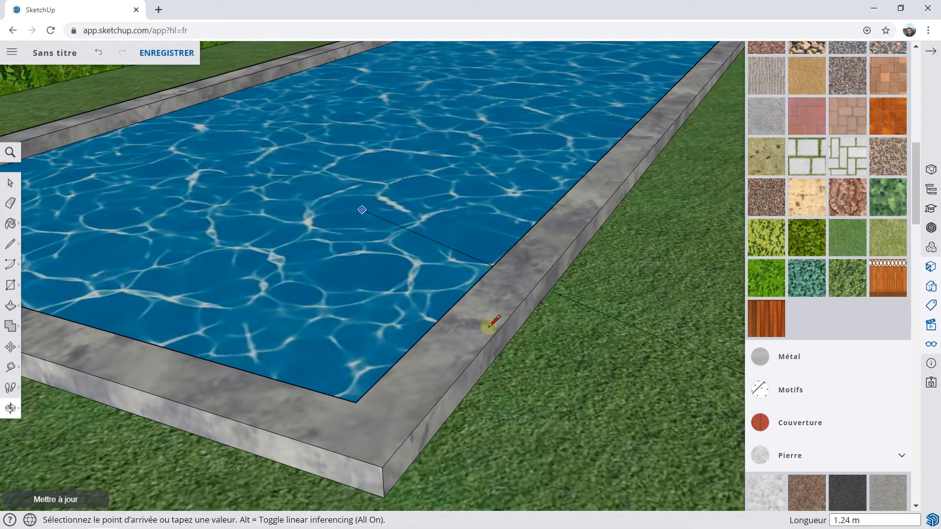
left_click(505, 346)
- Draw a line about 2.27 m long from the pool edging near its far corner straight across to the right-hand hedge
scroll(506, 343, "down", 6)
middle_click_drag(525, 277, 609, 389)
scroll(594, 269, "up", 5)
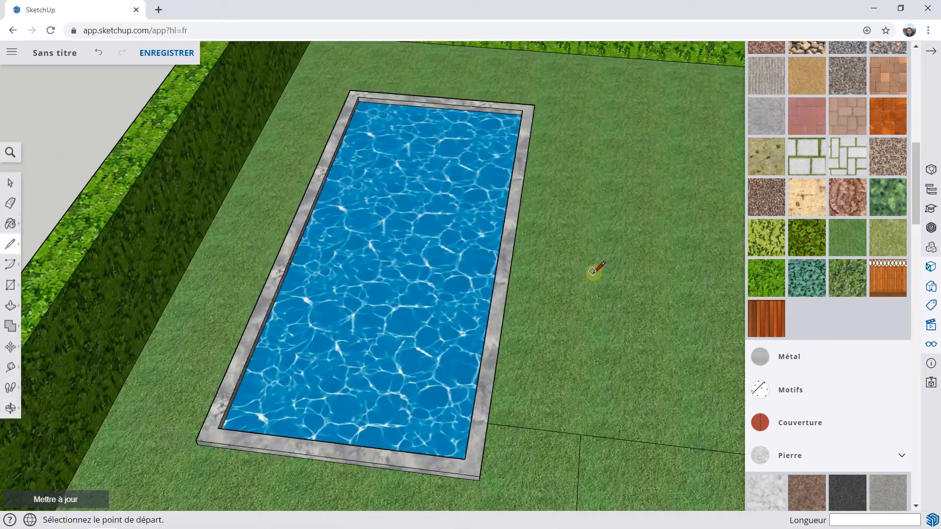
middle_click_drag(478, 244, 544, 216)
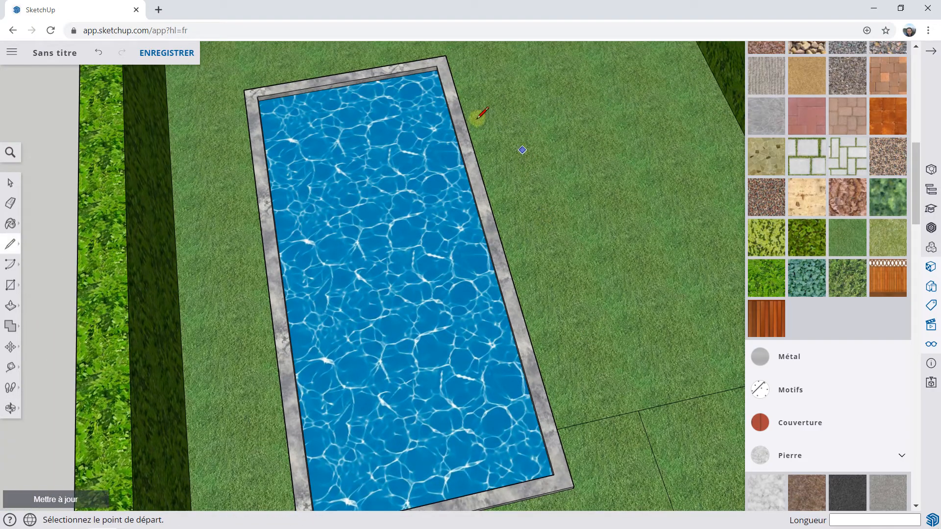
middle_click_drag(490, 191, 404, 208)
scroll(568, 149, "up", 3)
scroll(565, 129, "down", 6)
scroll(404, 208, "up", 6)
left_click(348, 146)
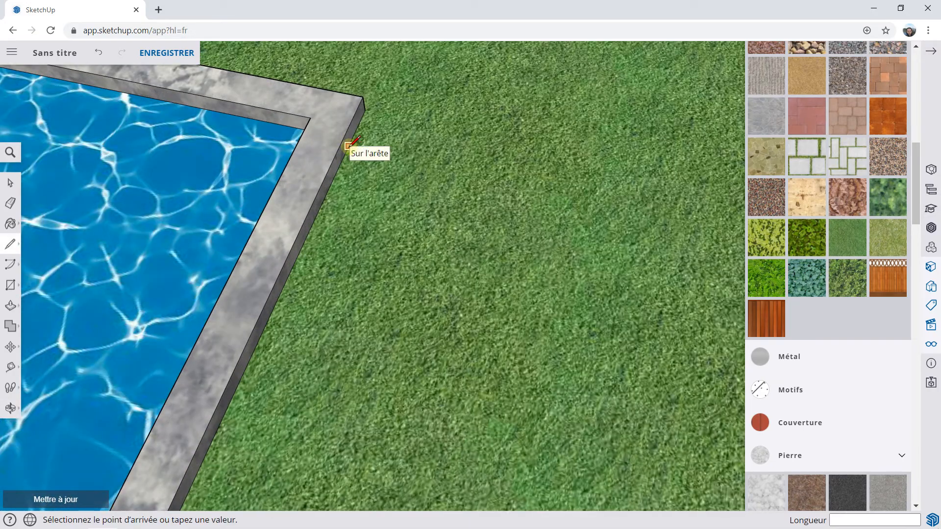
scroll(415, 186, "down", 5)
middle_click_drag(414, 185, 428, 218)
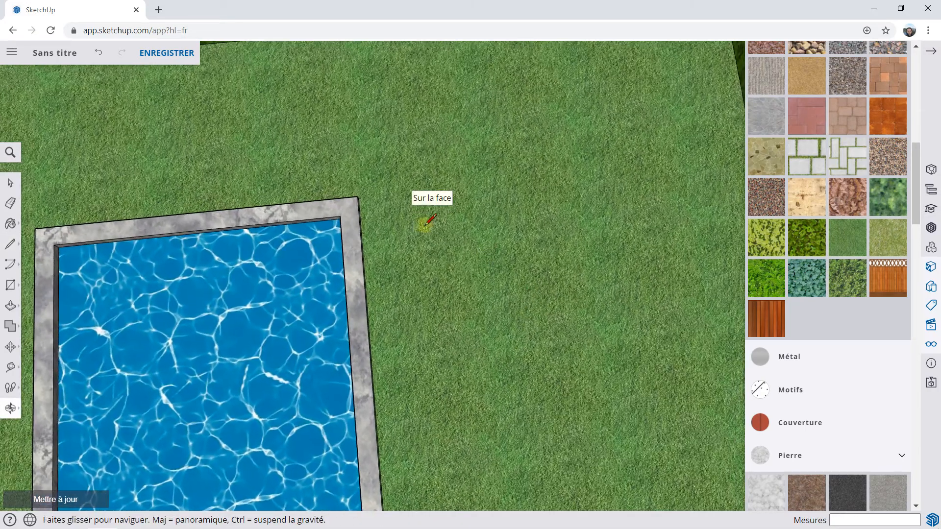
middle_click_drag(603, 204, 578, 197)
scroll(609, 196, "up", 3)
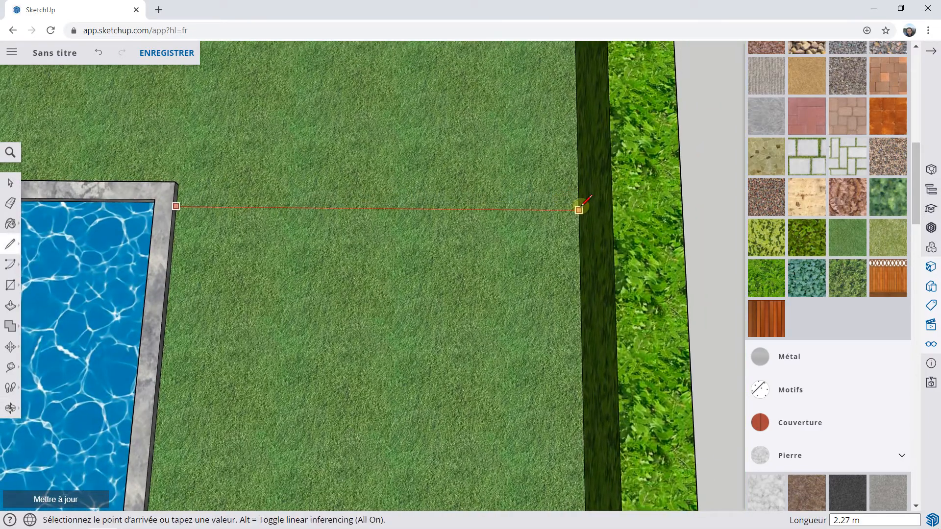
left_click(579, 207)
- Select the lawn area between the pool and the right-hand hedge and try the brownish stone paver texture on it
scroll(580, 207, "down", 5)
scroll(570, 210, "down", 5)
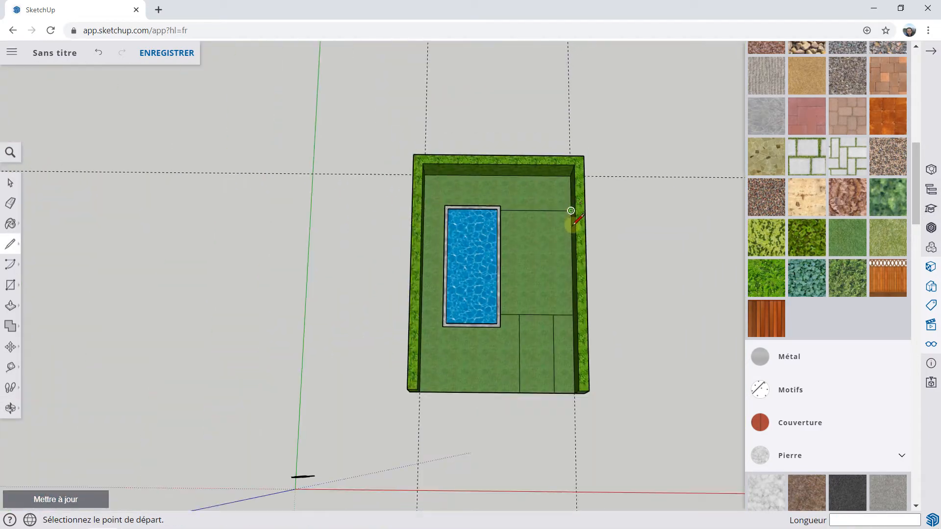
middle_click_drag(572, 216, 544, 182)
scroll(560, 258, "up", 5)
mouse_move(560, 258)
middle_mouse_down()
mouse_move(542, 193)
mouse_move(548, 245)
middle_mouse_up()
left_click(11, 183)
left_click(551, 255)
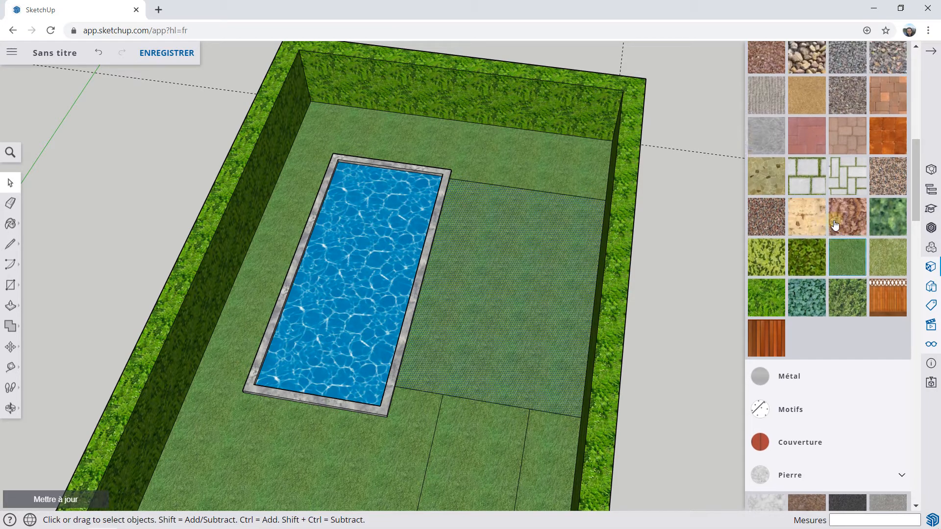
scroll(825, 201, "up", 1)
scroll(836, 220, "up", 1)
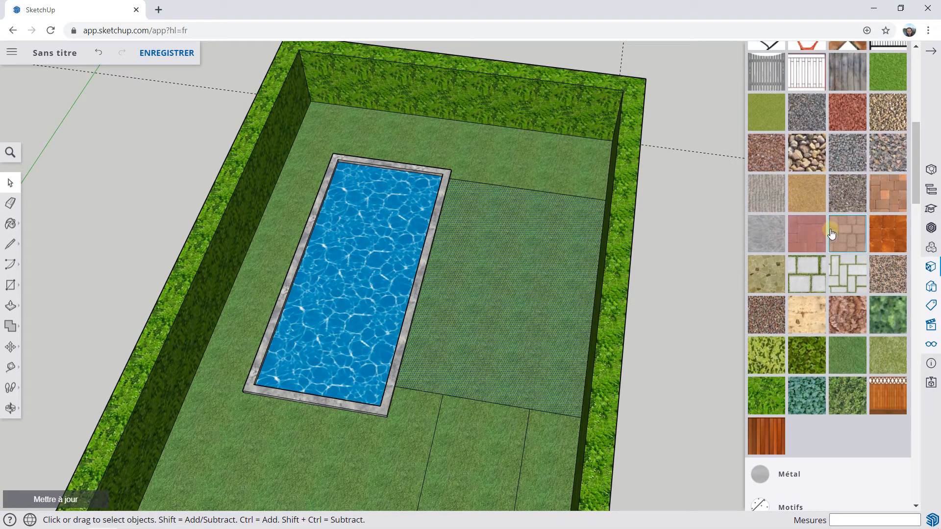
left_click(831, 234)
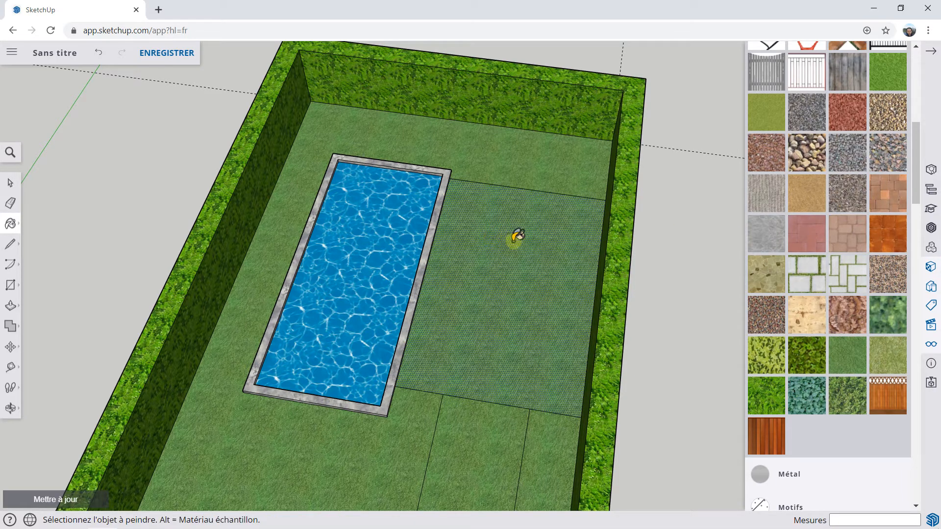
left_click(529, 278)
- Try the grey gravel and the straight-laid pavers-with-grass textures on the area beside the pool
left_click(783, 205)
left_click(846, 152)
left_click(460, 223)
scroll(538, 267, "down", 2)
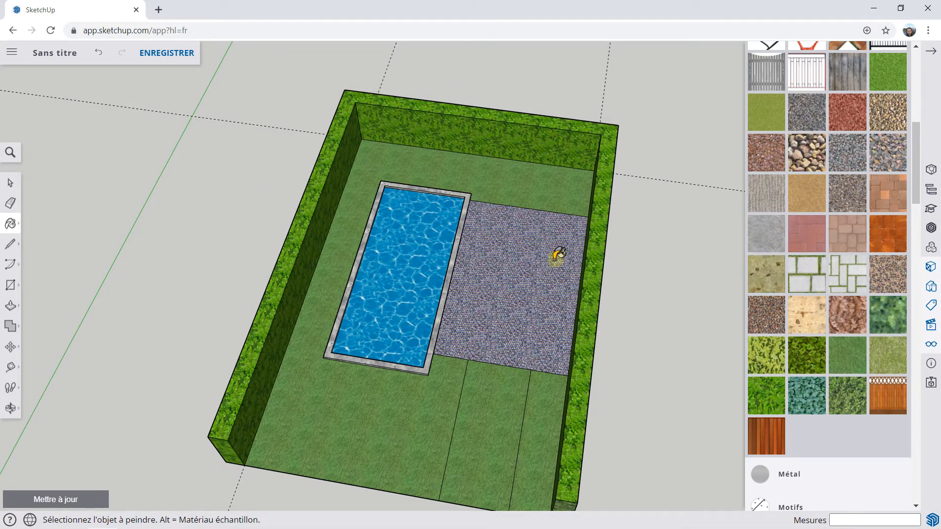
left_click(554, 254)
- Paint the front path and the terrace beside the pool with the Pavers with Grass Herringbone material
left_click(845, 275)
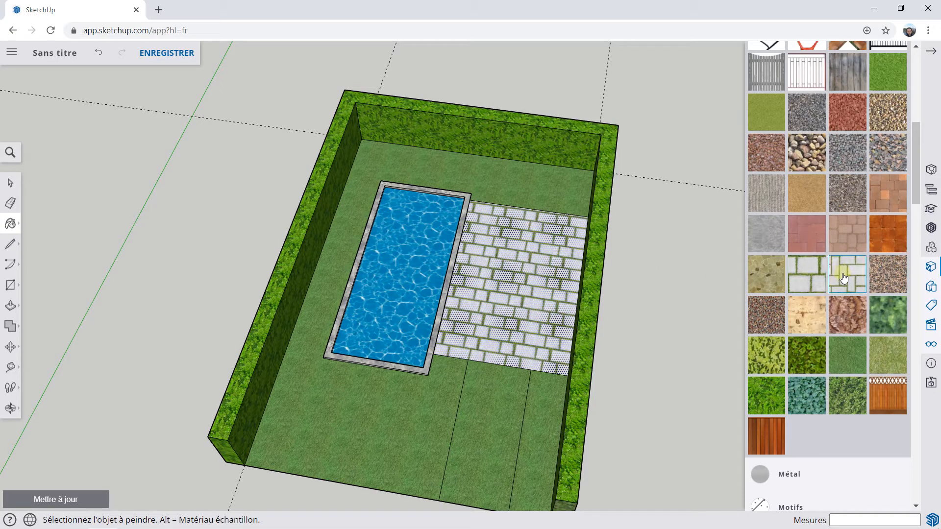
left_click(499, 392)
left_click(508, 293)
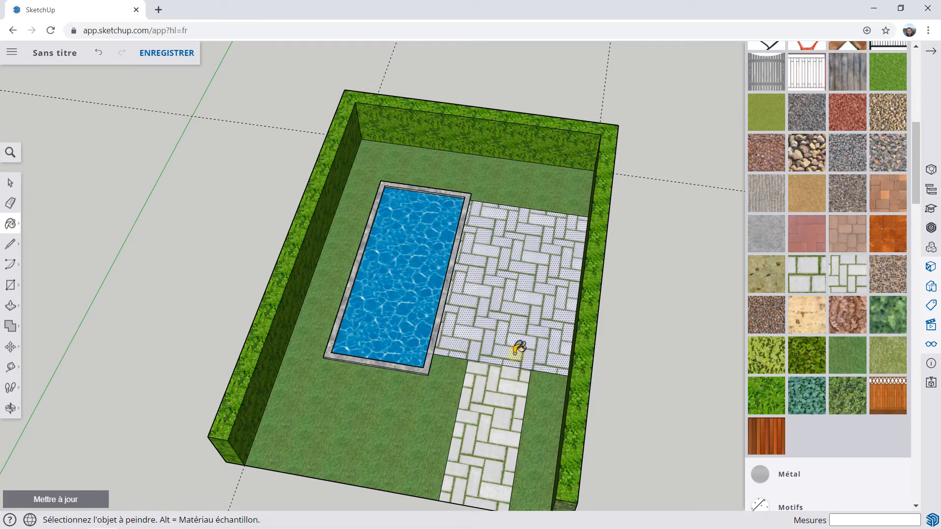
scroll(541, 304, "up", 5)
scroll(512, 307, "down", 5)
middle_click_drag(512, 308, 508, 266)
scroll(498, 294, "up", 3)
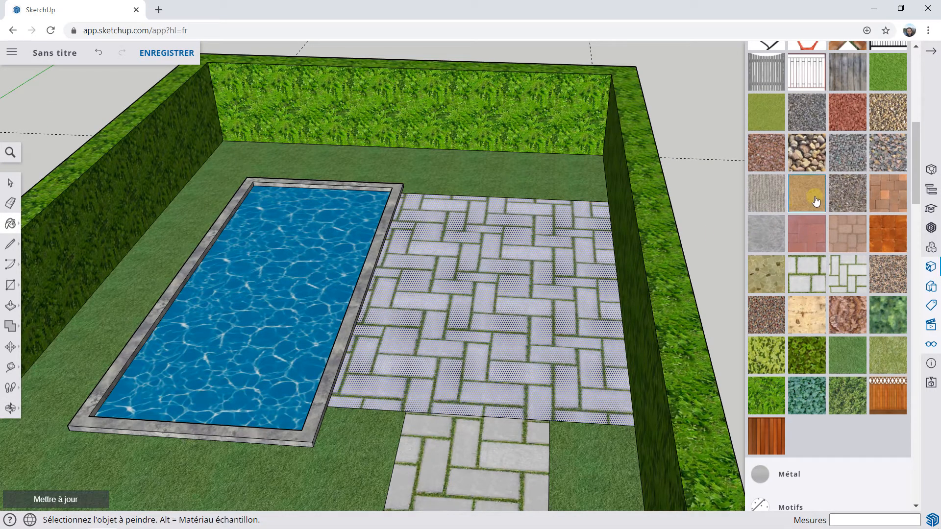
- Browse the Brique, bardage et revêtement and Verre et miroirs material collections
scroll(814, 199, "up", 4)
scroll(863, 272, "up", 5)
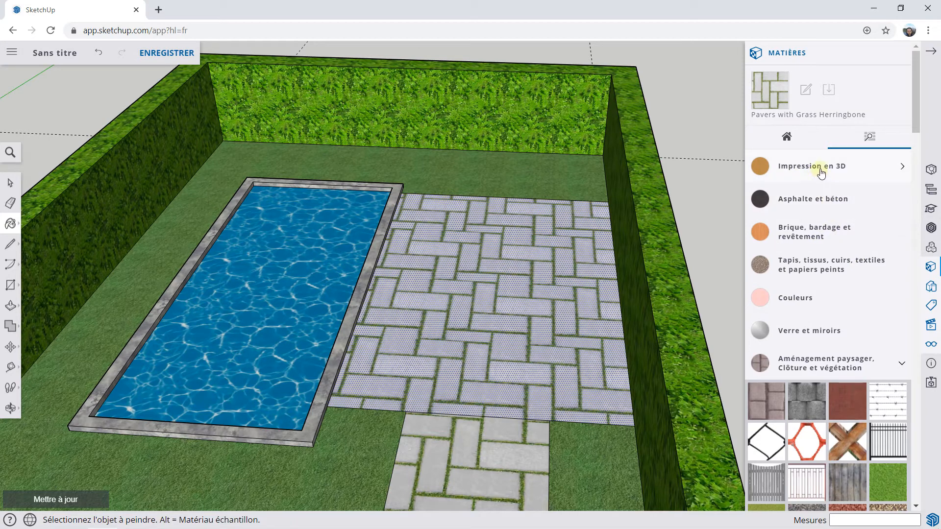
left_click(809, 233)
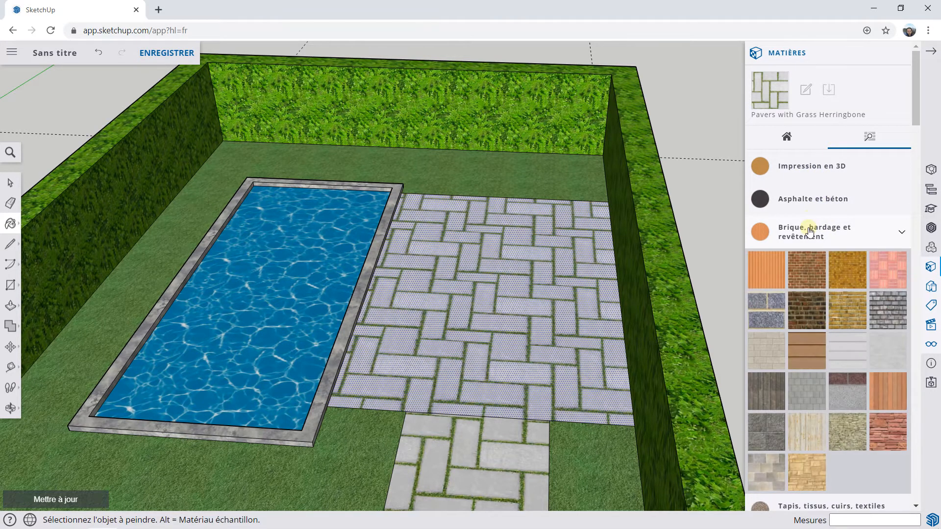
scroll(806, 240, "down", 4)
scroll(804, 250, "up", 4)
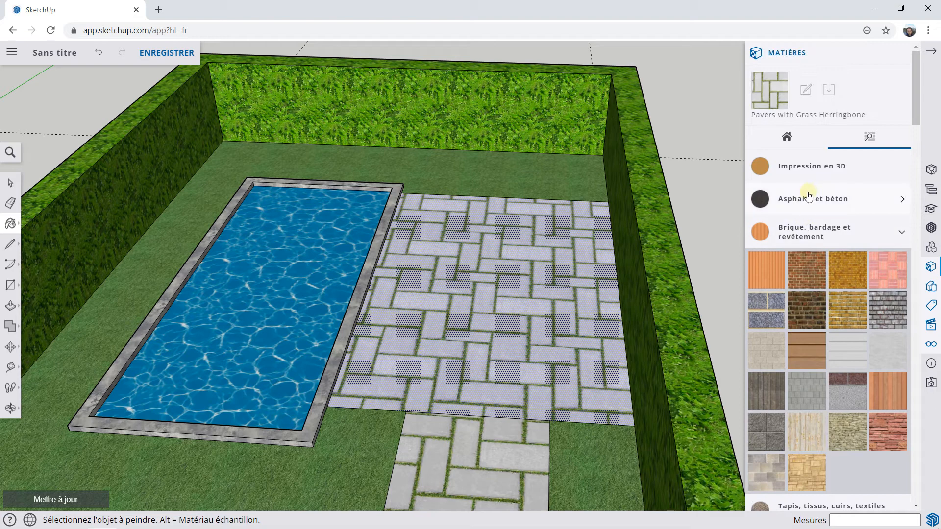
scroll(813, 211, "down", 7)
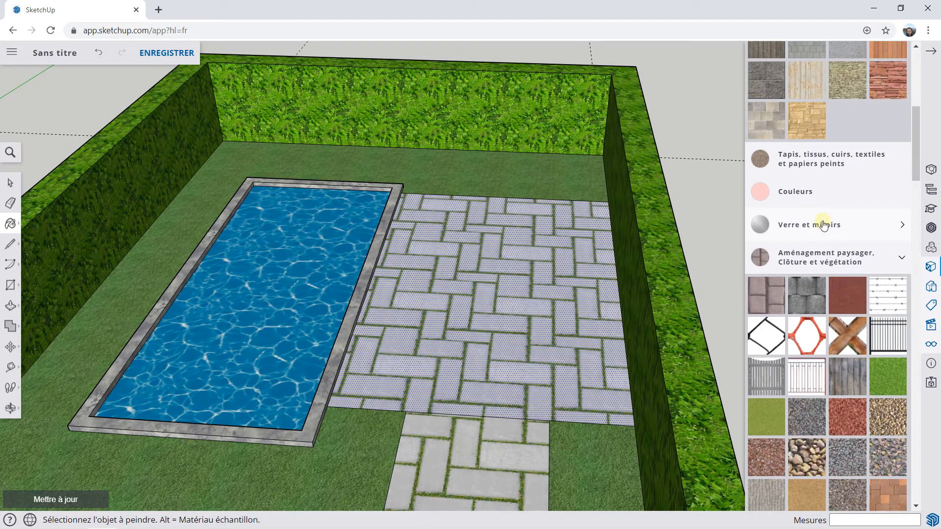
left_click(822, 224)
scroll(823, 224, "down", 2)
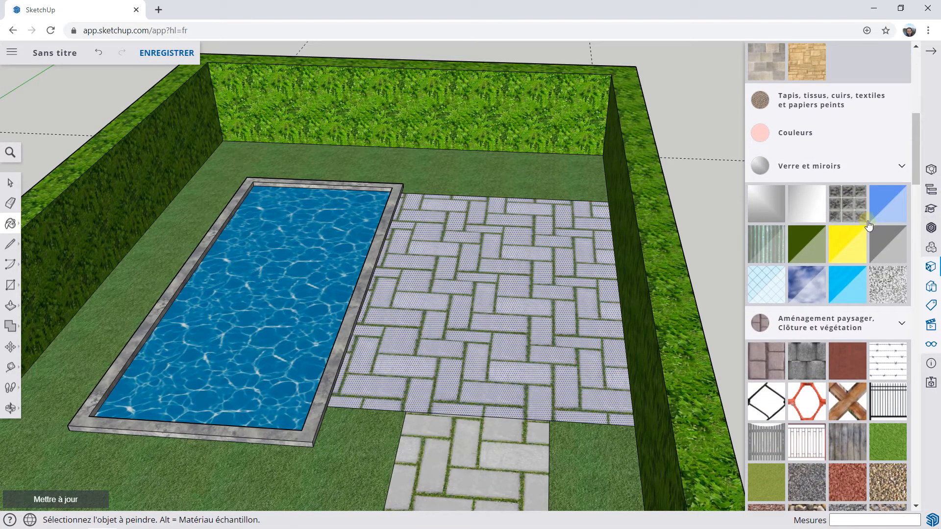
scroll(867, 221, "down", 3)
scroll(809, 285, "down", 5)
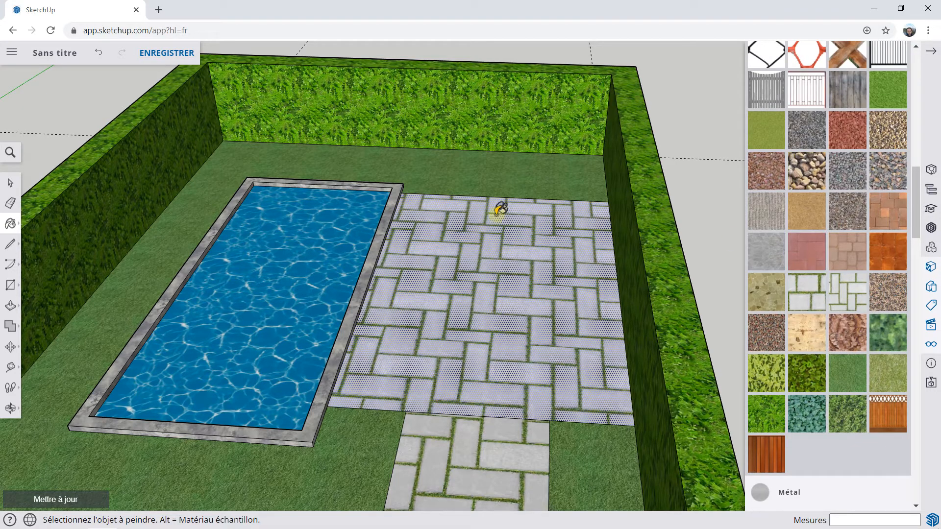
- Select the pool's water surface and start positioning its texture
mouse_move(474, 250)
middle_mouse_down()
mouse_move(472, 272)
mouse_move(450, 279)
middle_mouse_up()
scroll(473, 272, "down", 2)
scroll(449, 279, "up", 2)
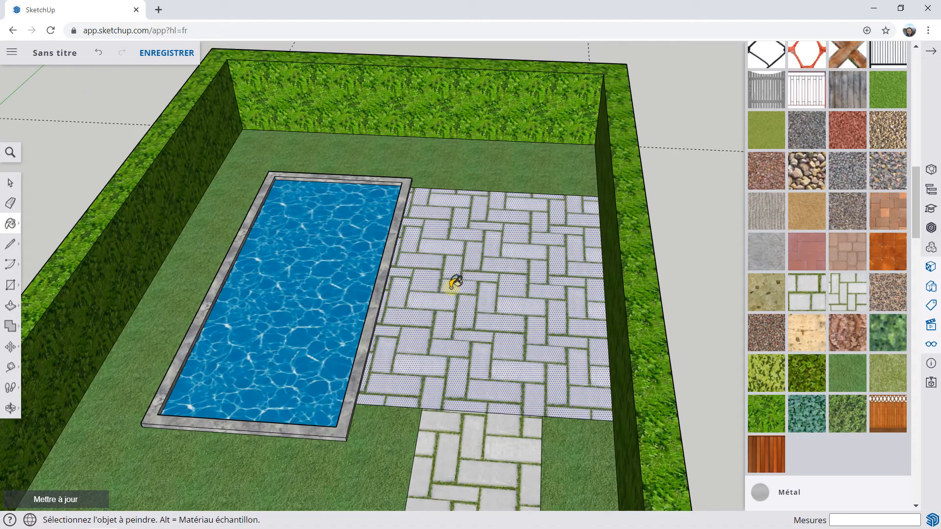
left_click(11, 183)
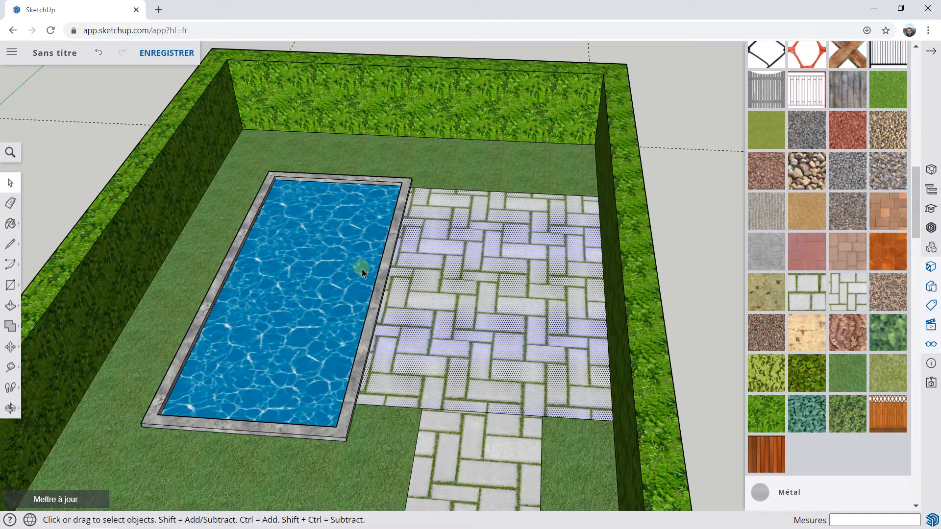
scroll(361, 269, "up", 1)
left_click(302, 226)
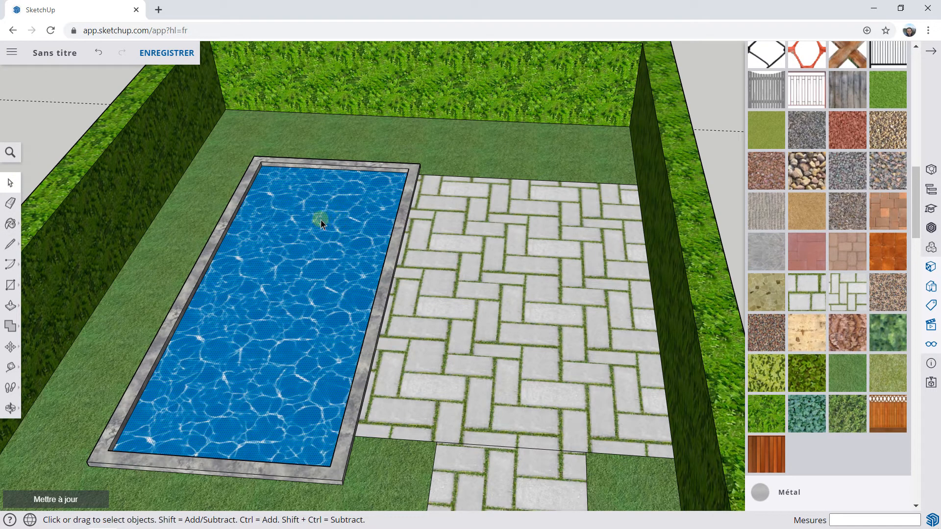
right_click(320, 217)
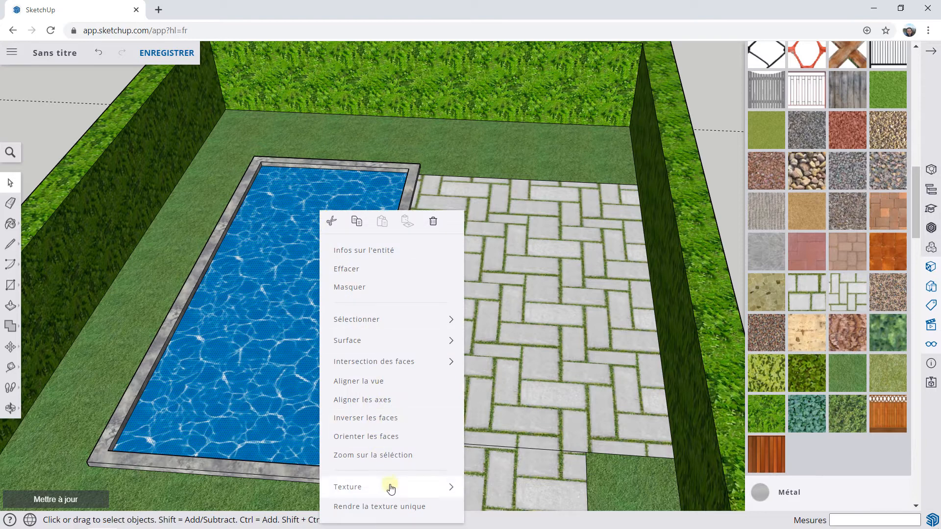
mouse_move(393, 487)
left_click(489, 451)
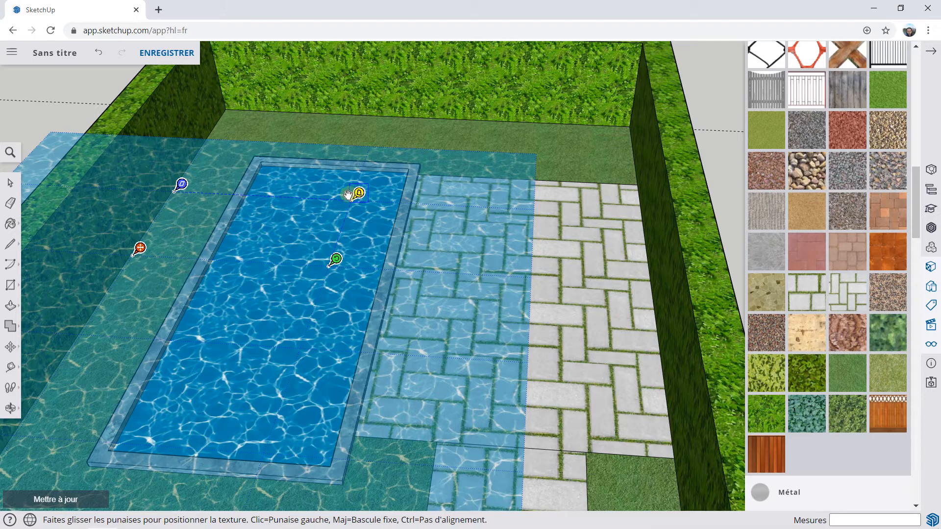
- Shift and distort the pool's water texture with its positioning pins and apply the adjustment
left_click_drag(349, 191, 347, 196)
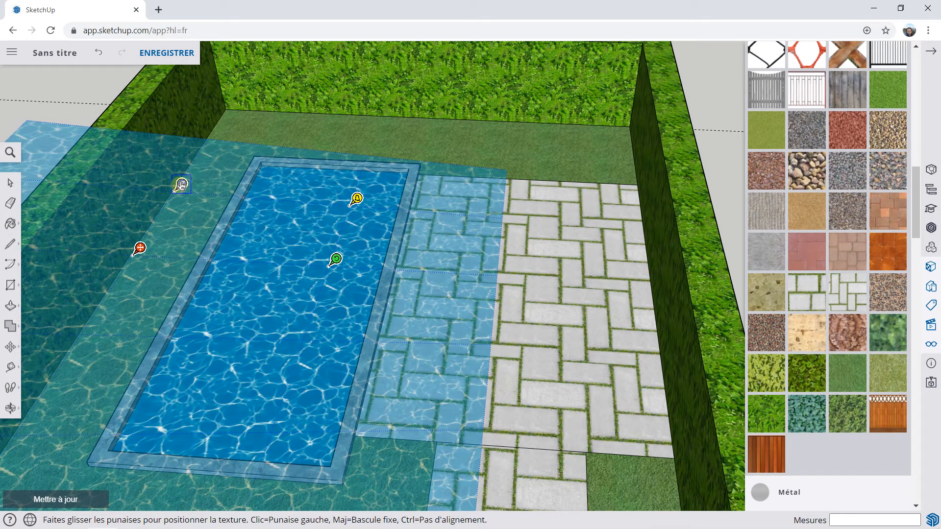
scroll(175, 225, "down", 1)
scroll(186, 235, "down", 1)
left_click_drag(206, 263, 254, 235)
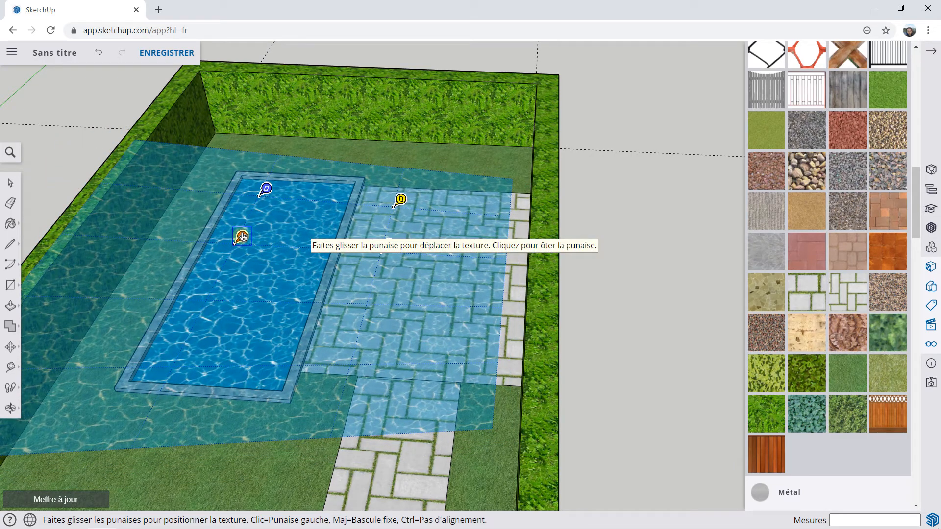
left_click_drag(242, 236, 229, 248)
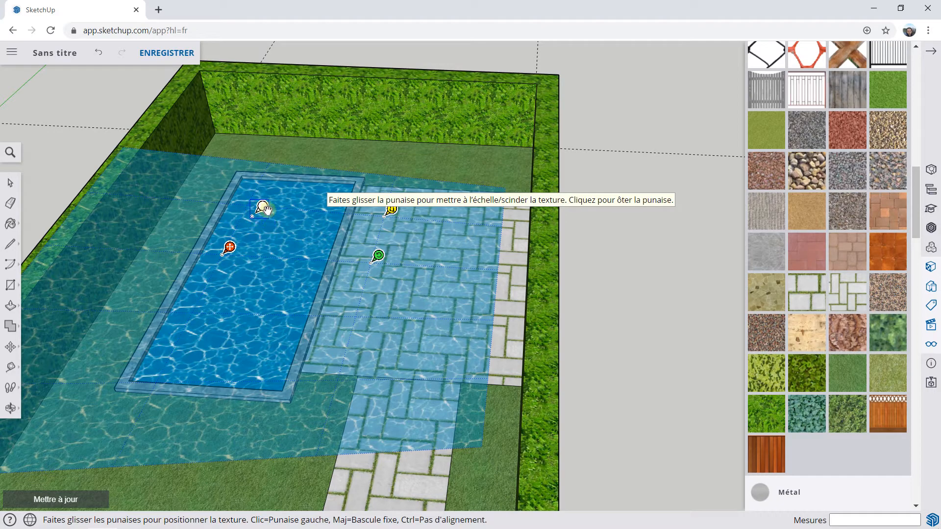
mouse_move(265, 216)
left_mouse_down()
mouse_move(275, 218)
mouse_move(280, 186)
mouse_move(306, 183)
mouse_move(272, 181)
mouse_move(284, 172)
mouse_move(260, 219)
left_mouse_up()
scroll(277, 185, "down", 3)
scroll(282, 187, "up", 3)
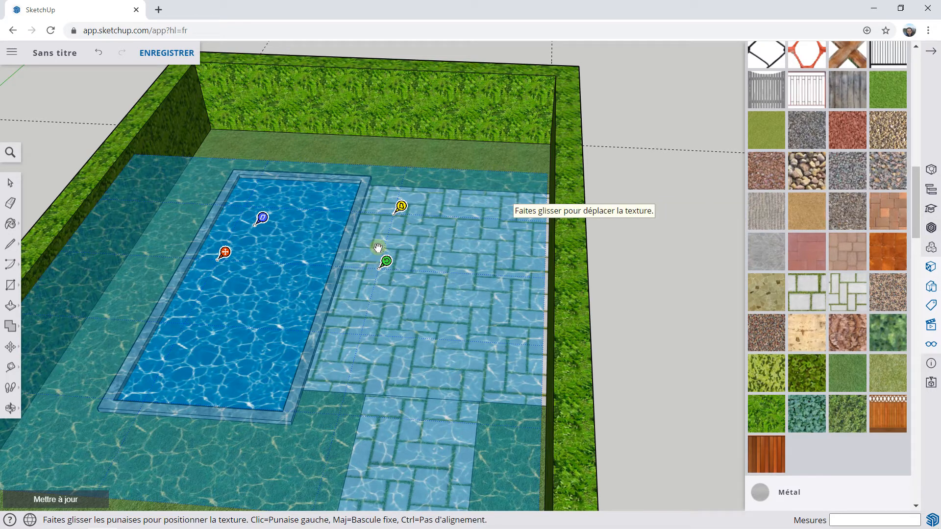
key("Return")
scroll(380, 235, "down", 5)
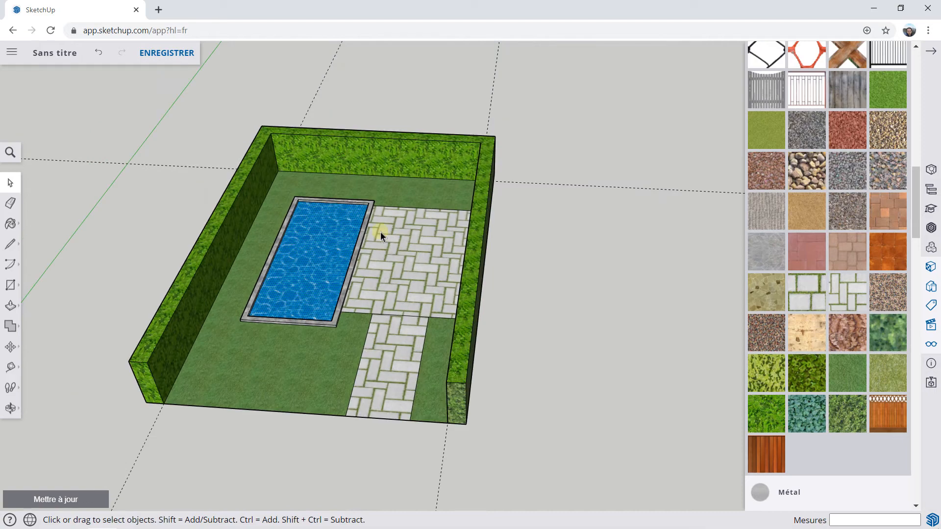
middle_click_drag(381, 227, 357, 162)
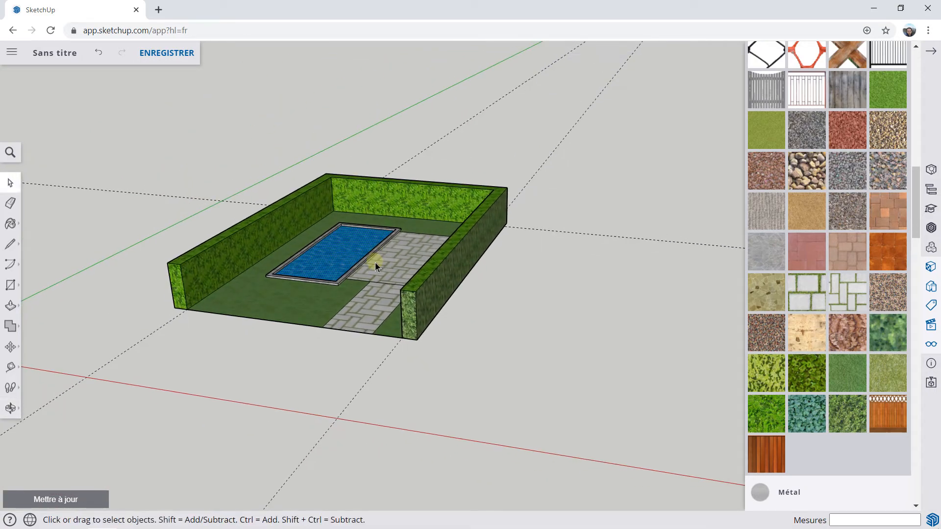
scroll(304, 259, "up", 3)
middle_click_drag(304, 257, 333, 323)
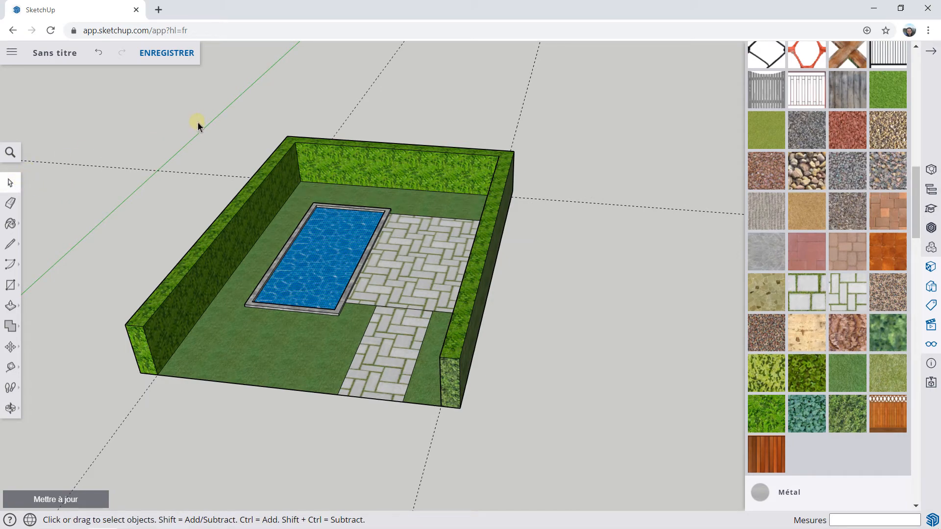
middle_click_drag(336, 141, 522, 172)
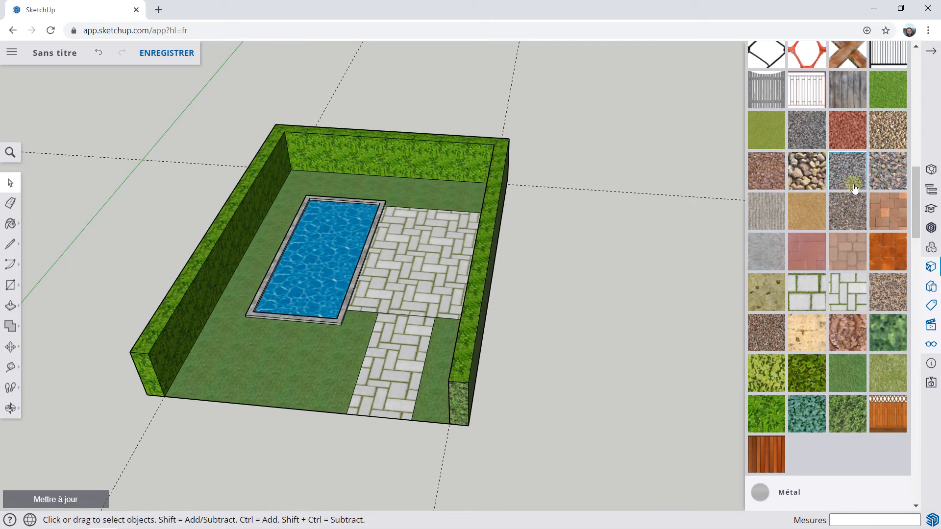
- Show the collection of materials used in the model and look through it
scroll(852, 181, "up", 15)
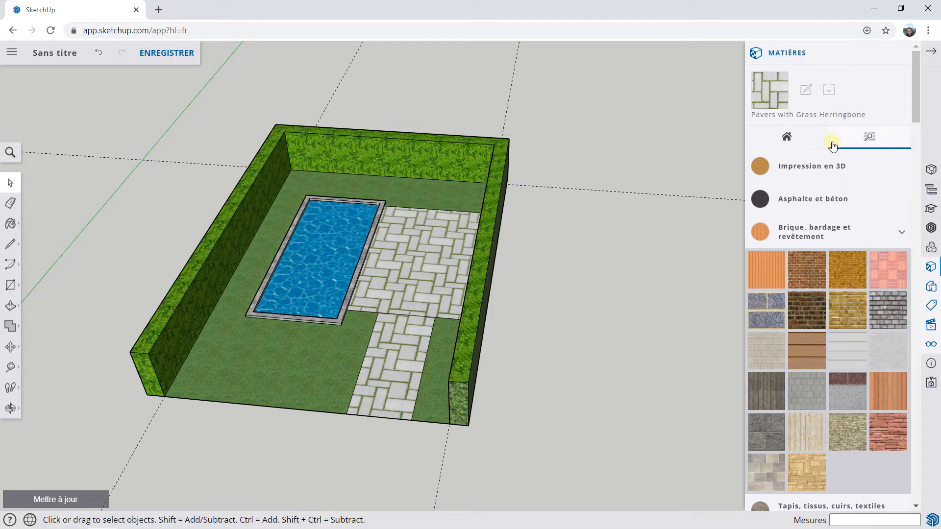
left_click(787, 139)
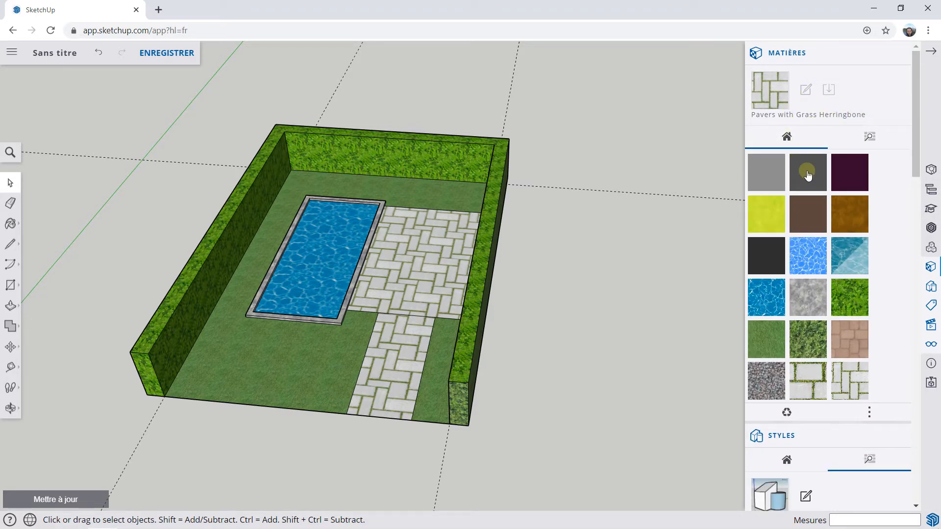
scroll(800, 220, "down", 4)
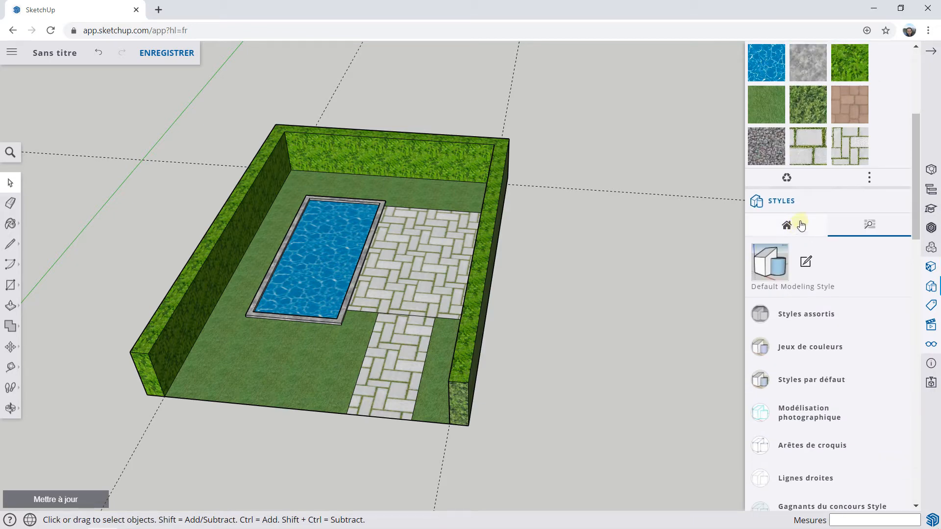
scroll(816, 205, "up", 3)
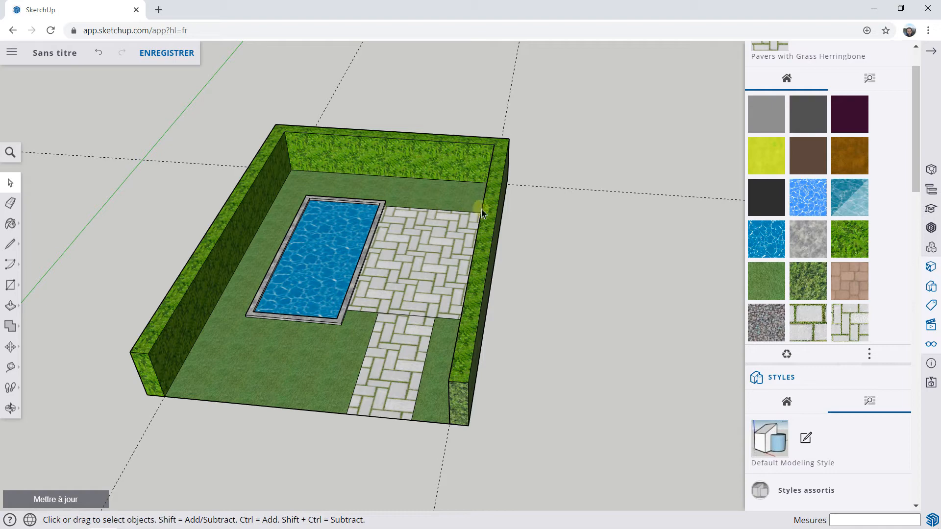
- Try the Détails and Liste displays for the model's materials and return to Vignettes
left_click(779, 114)
left_click(869, 355)
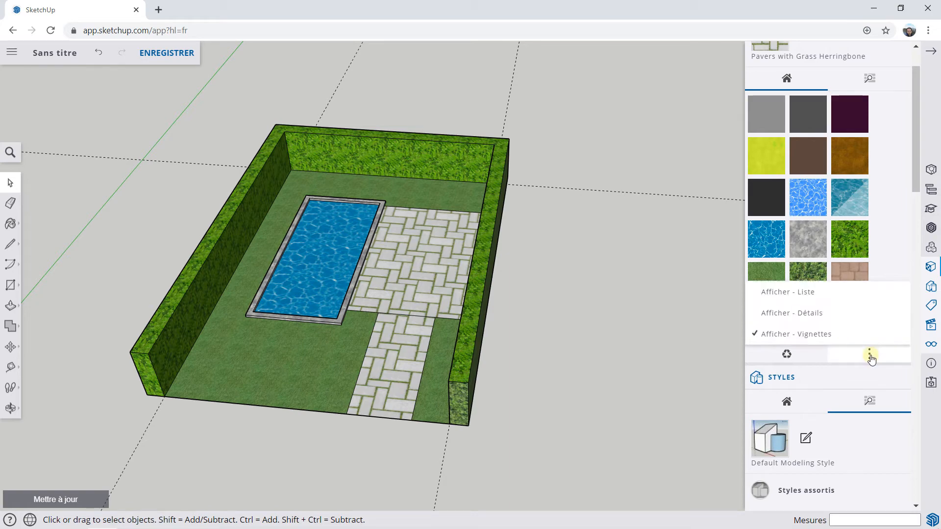
left_click(826, 316)
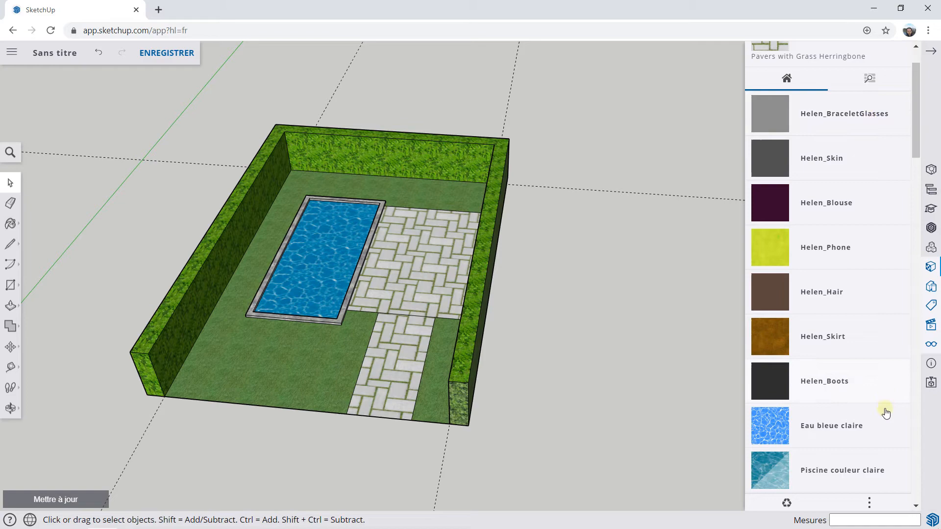
left_click(871, 501)
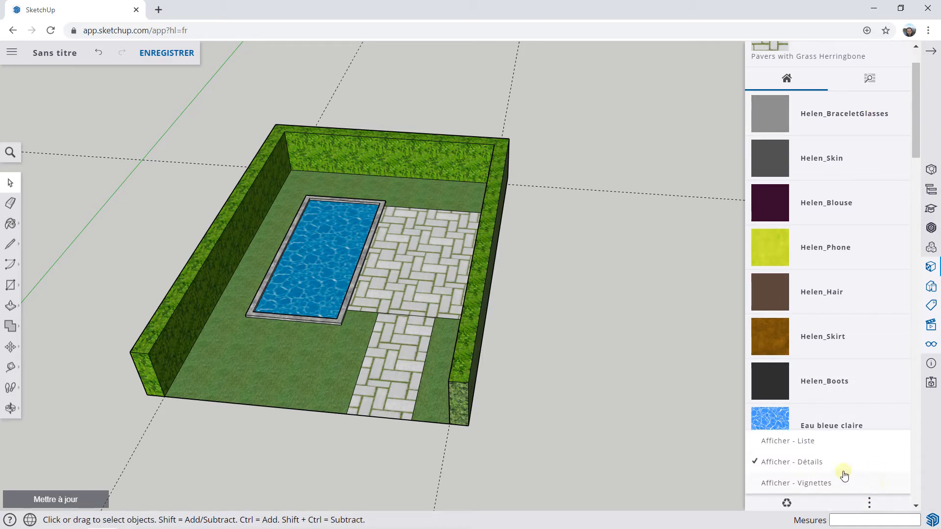
left_click(803, 442)
left_click(823, 458)
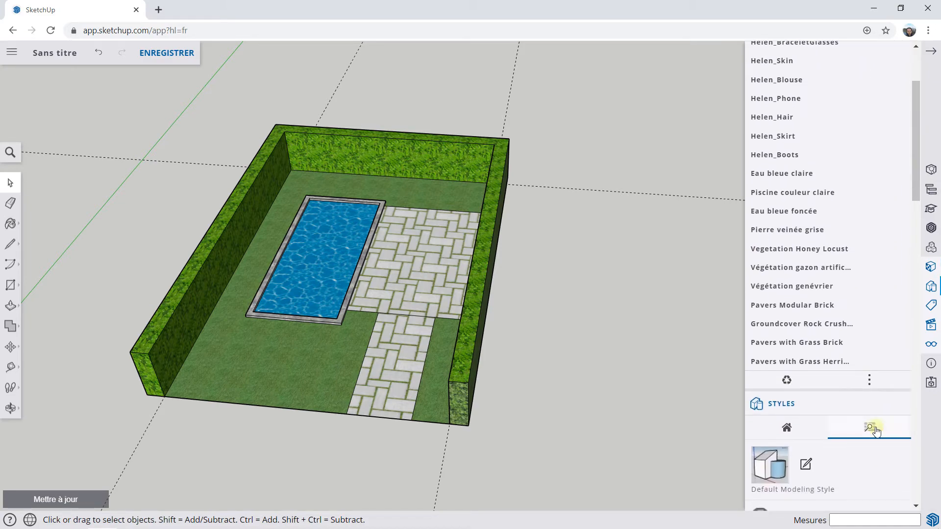
left_click(868, 381)
left_click(779, 359)
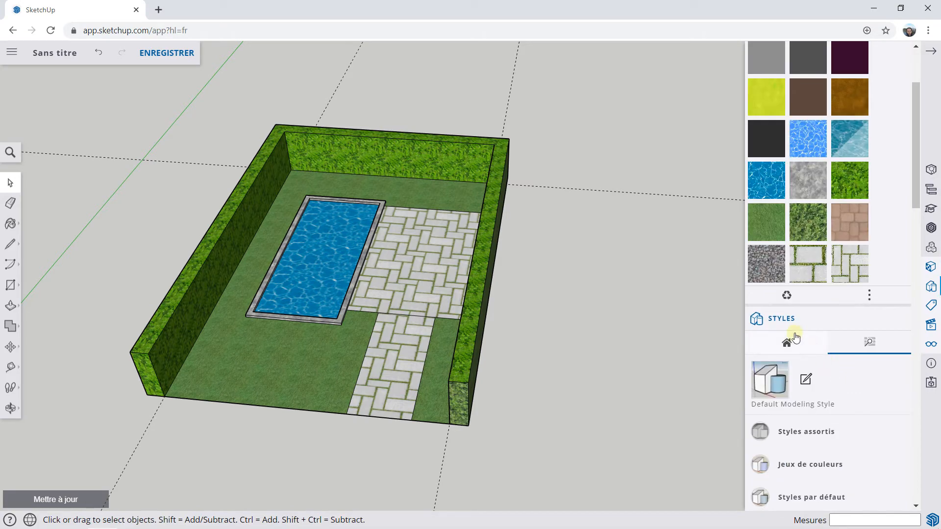
scroll(434, 215, "down", 3)
middle_click_drag(440, 195, 436, 222)
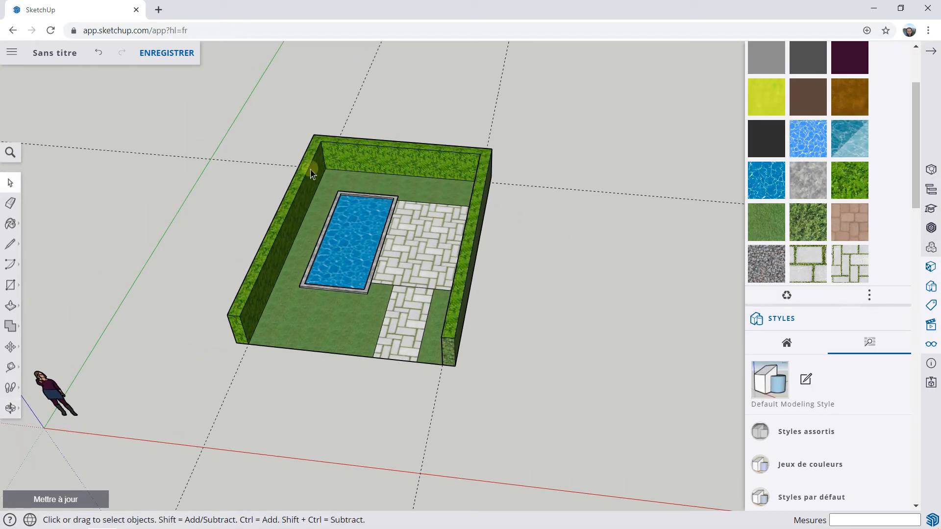
middle_click_drag(290, 158, 293, 142)
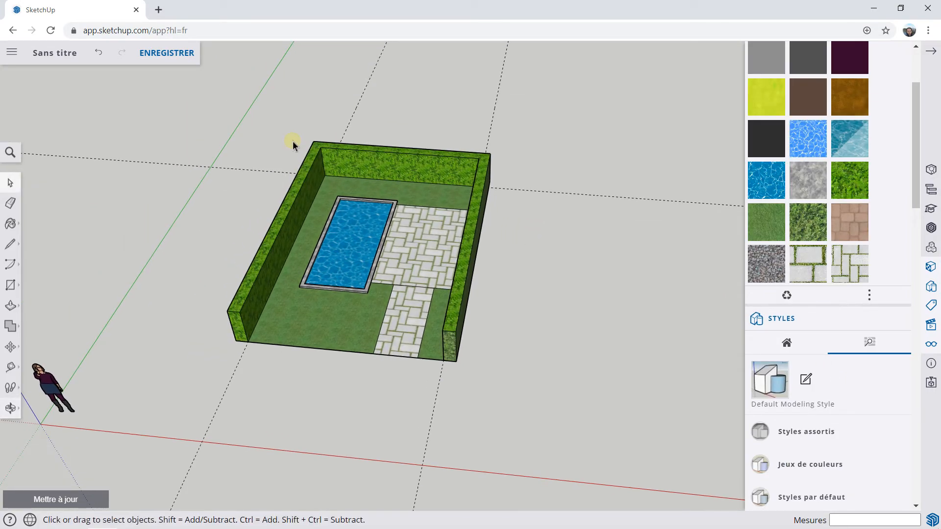